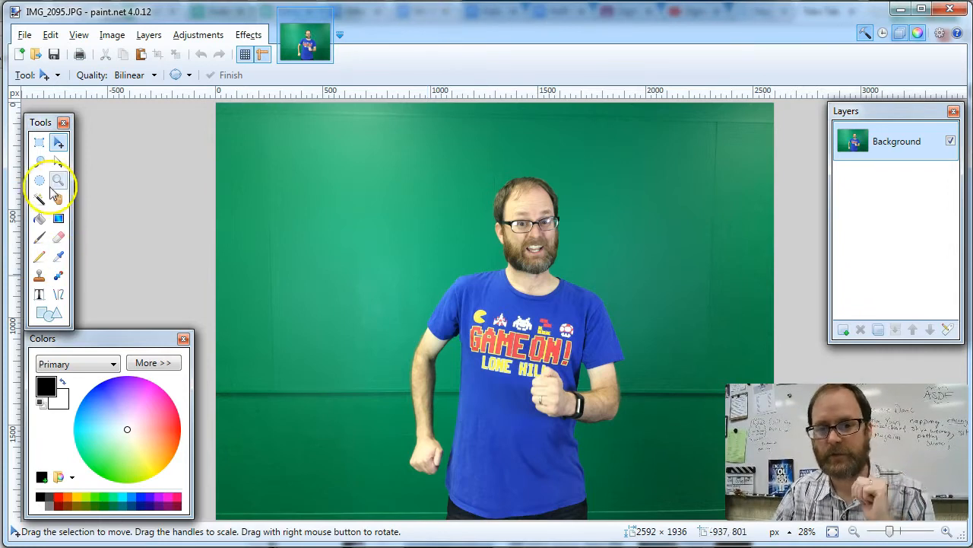
Add a new layer, move it beneath the Background layer, and make Background the active layer.
left_click_drag(46, 126, 79, 116)
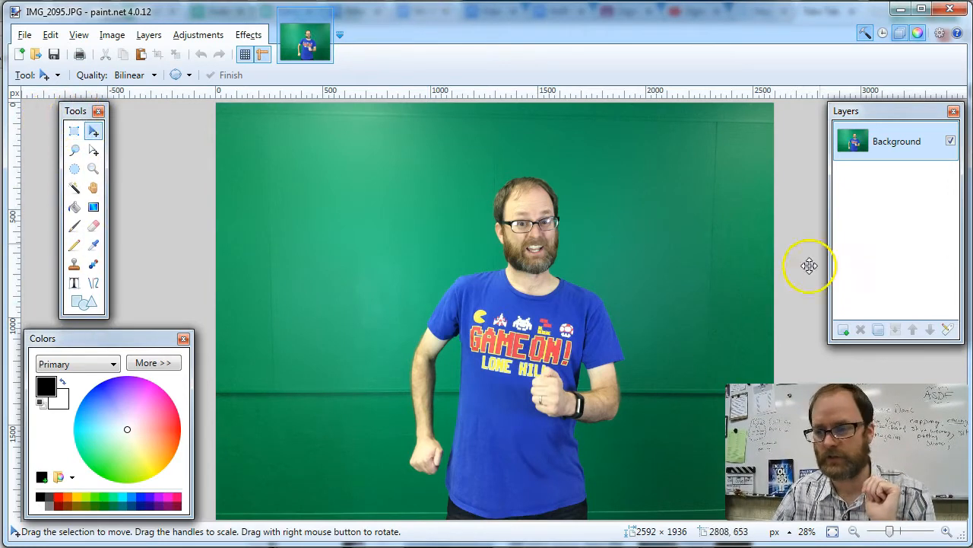
left_click(845, 328)
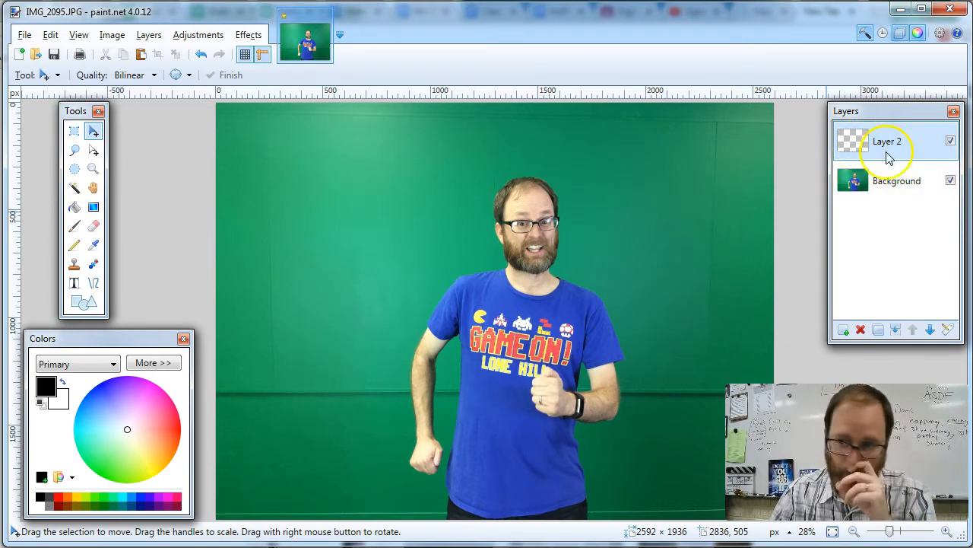
left_click_drag(903, 146, 902, 190)
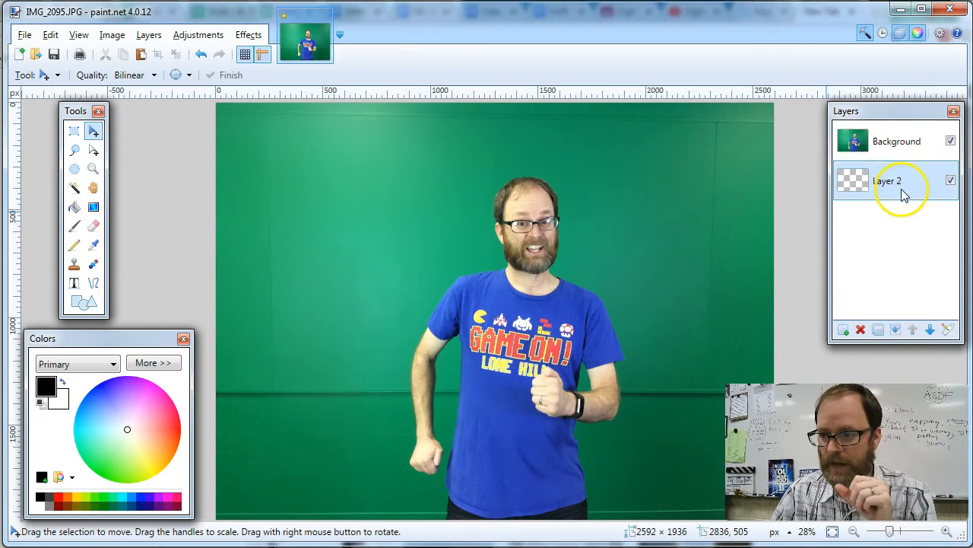
left_click(893, 152)
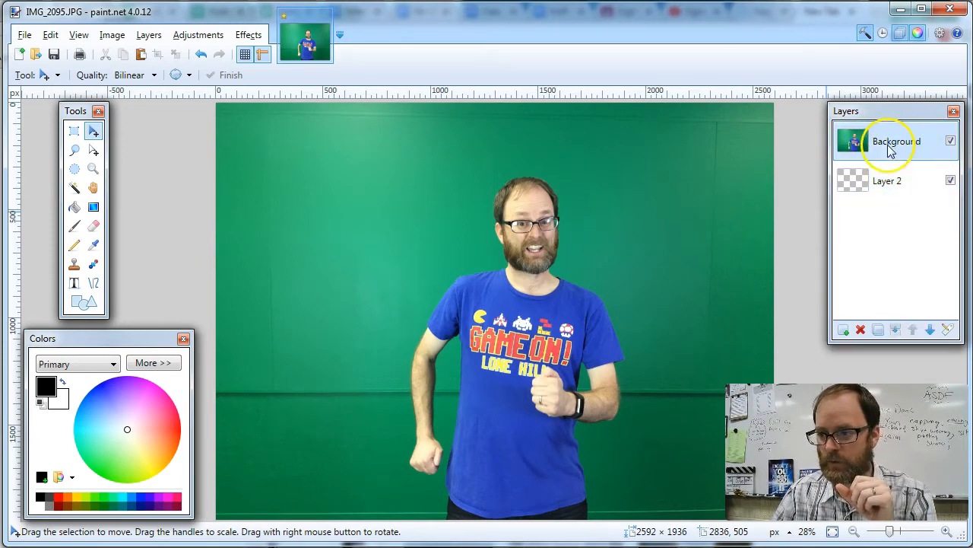
Erase the green backdrop in the photo's upper-left corner with the Eraser at a brush width of 95.
left_click(93, 225)
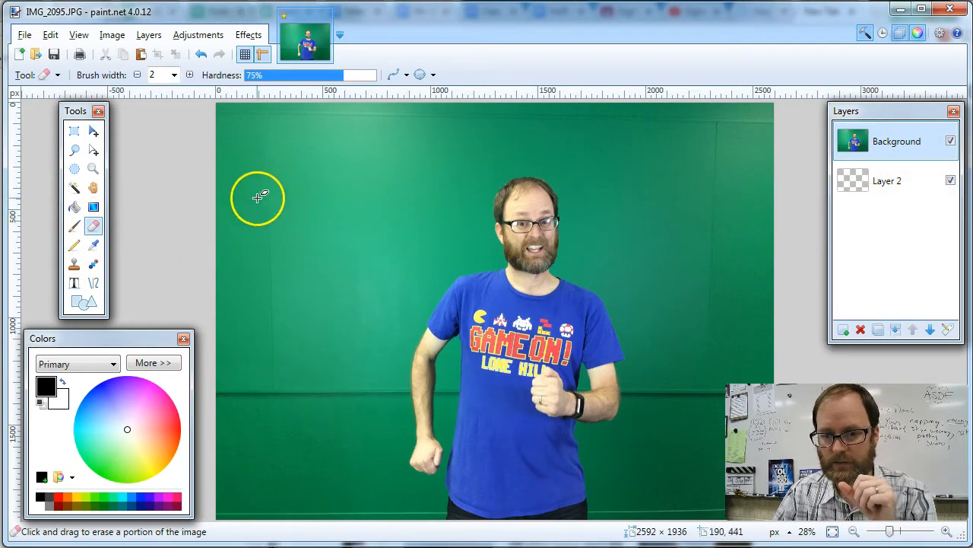
left_click(174, 74)
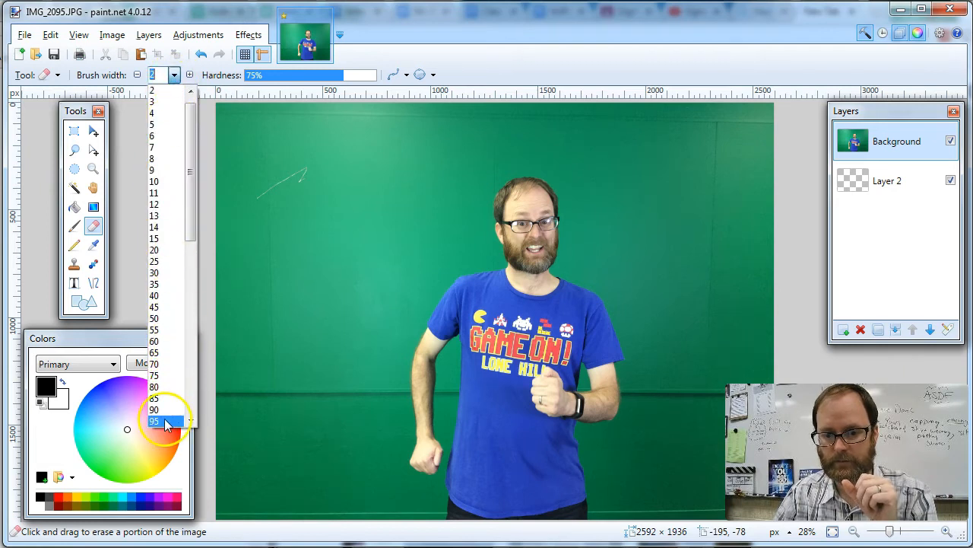
left_click(166, 420)
mouse_move(315, 174)
left_mouse_down()
mouse_move(245, 216)
mouse_move(332, 169)
mouse_move(243, 211)
mouse_move(346, 142)
mouse_move(212, 193)
mouse_move(248, 166)
mouse_move(338, 132)
mouse_move(239, 174)
mouse_move(312, 124)
mouse_move(233, 162)
mouse_move(244, 129)
mouse_move(243, 139)
mouse_move(276, 141)
mouse_move(270, 111)
mouse_move(216, 108)
left_mouse_up()
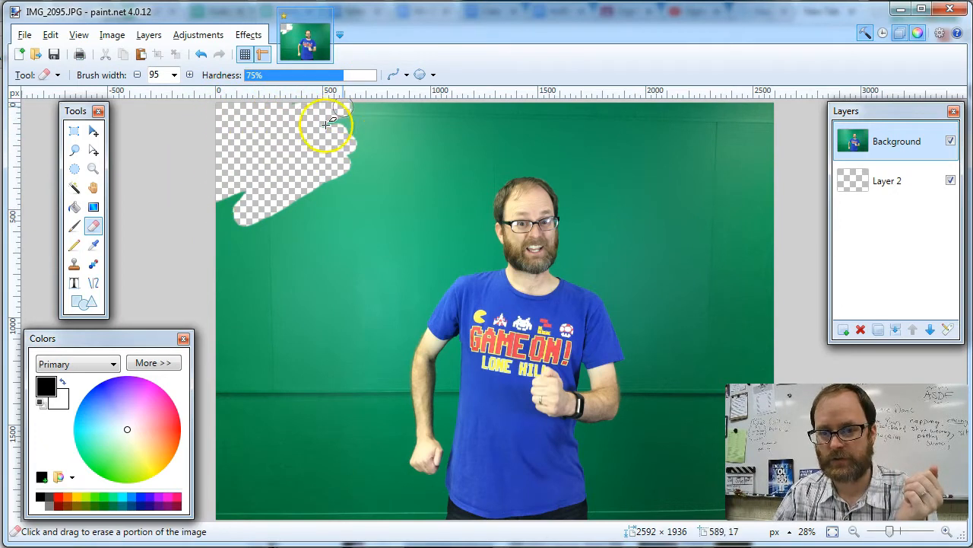
Try to remove the green backdrop using a Magic Wand selection at 50% tolerance, and undo the deletion.
left_click(75, 189)
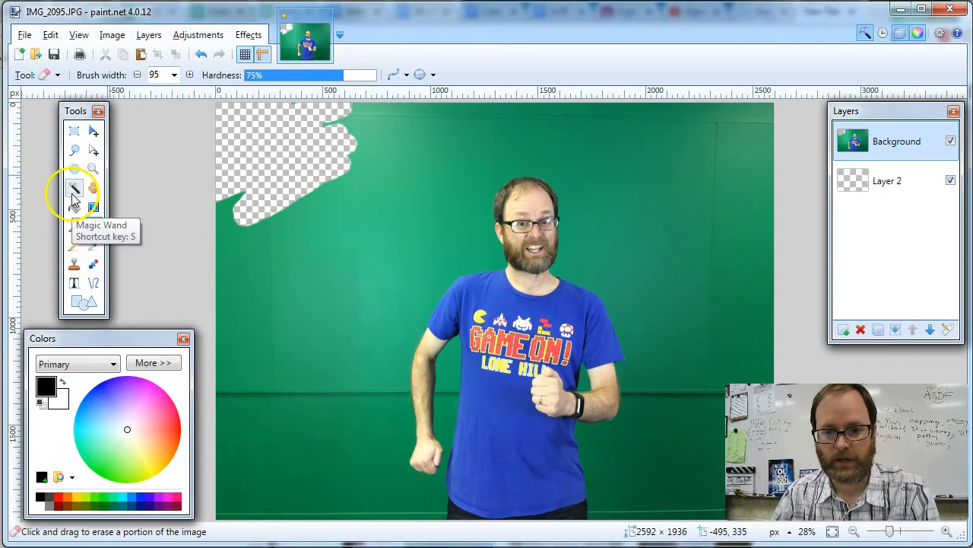
key("s")
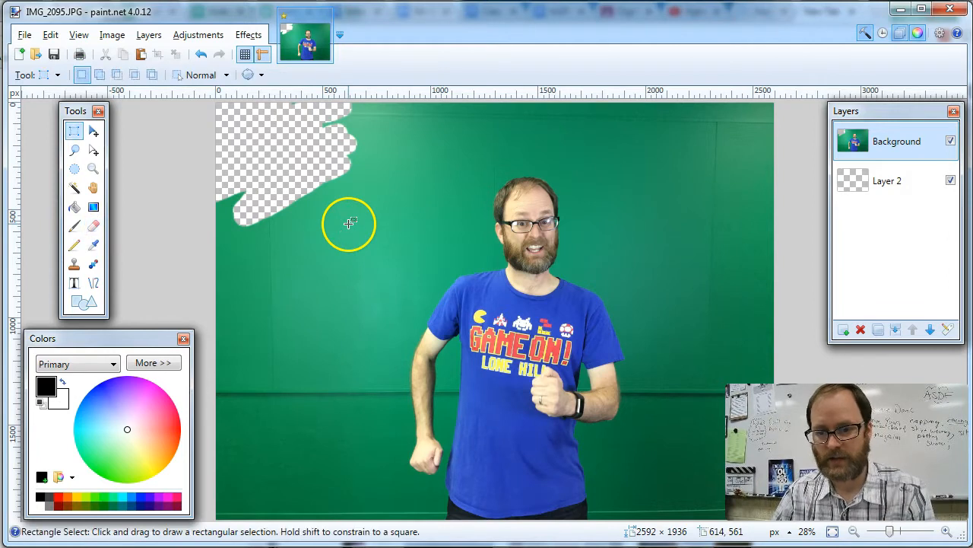
left_click(74, 189)
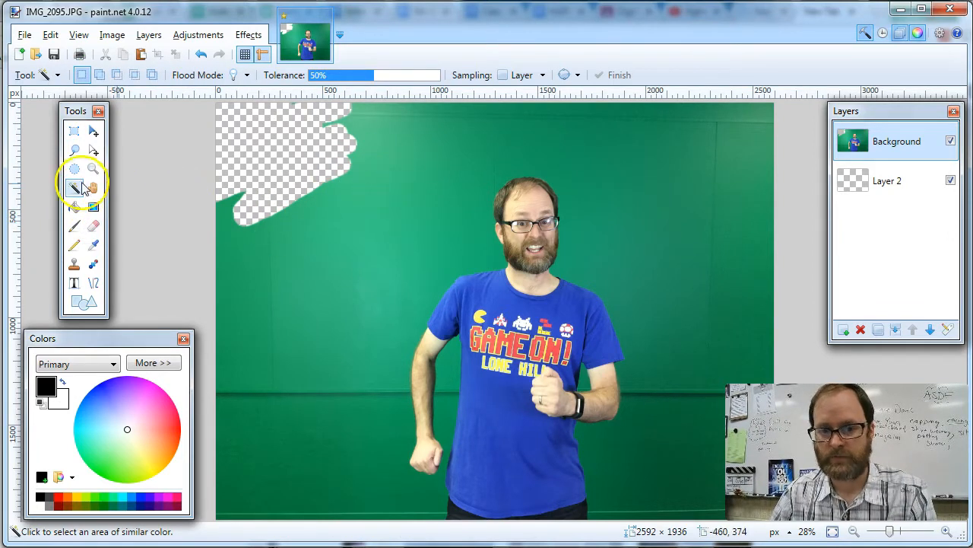
left_click(413, 168)
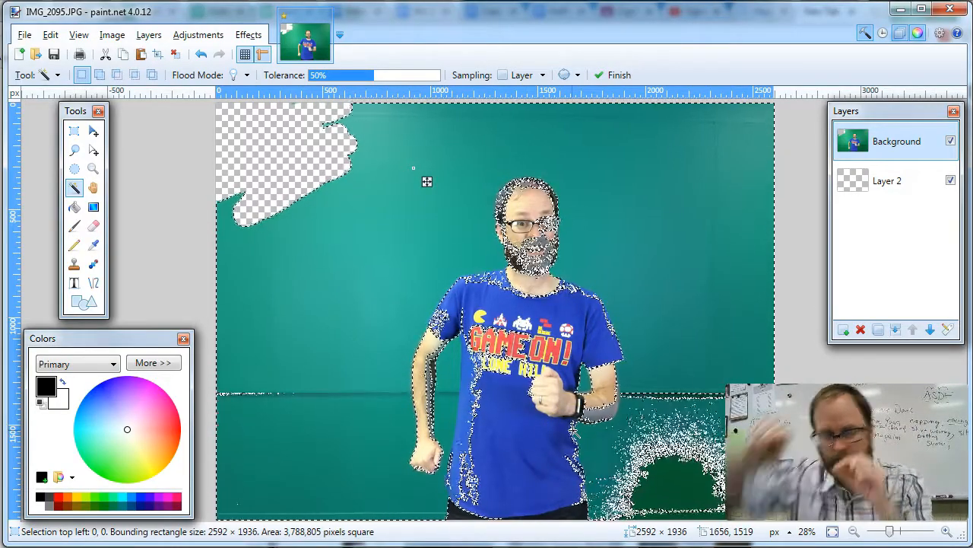
left_click(716, 351)
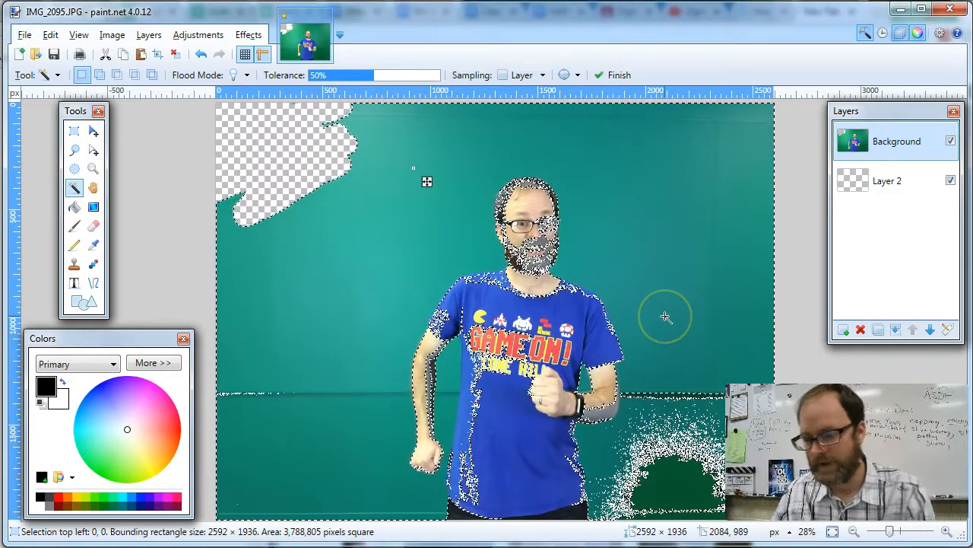
key("Delete")
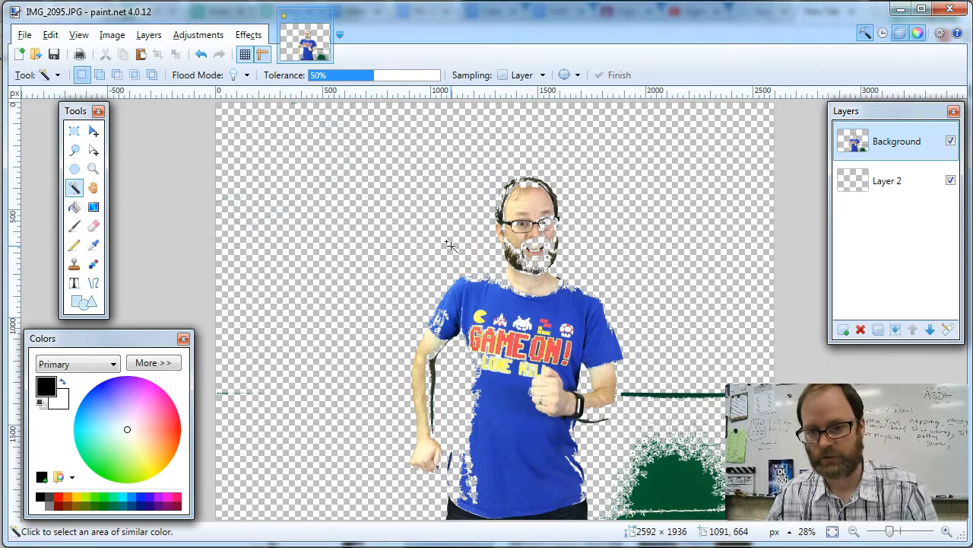
key("ctrl+z")
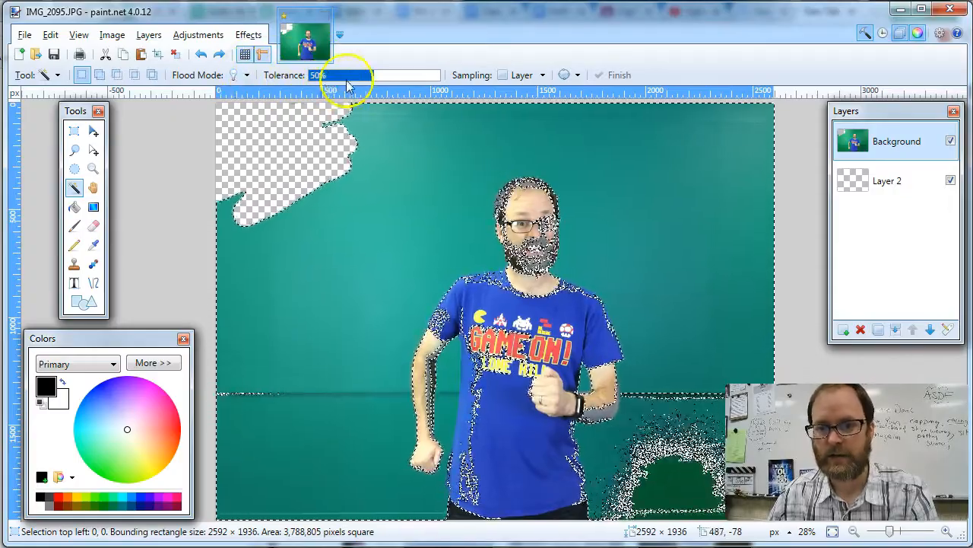
Reselect the green backdrop beside the man with the Magic Wand, set the tolerance to 45%, and delete the selected area.
left_click_drag(371, 76, 352, 83)
left_click(358, 232)
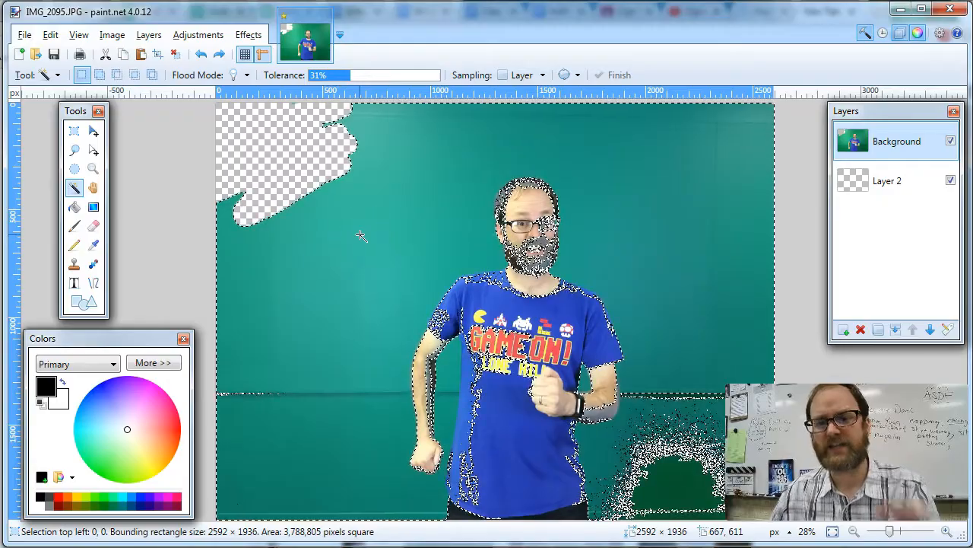
left_click(400, 218)
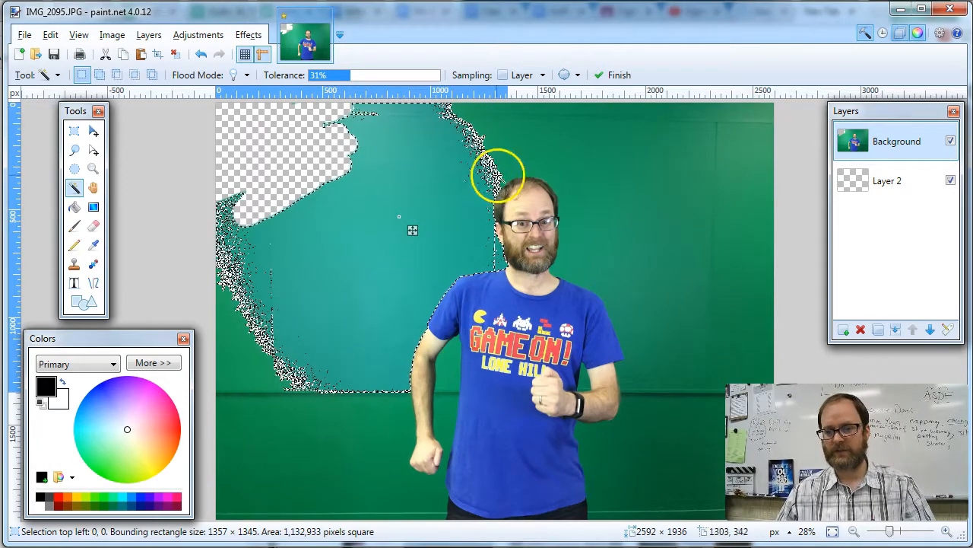
left_click_drag(343, 79, 368, 77)
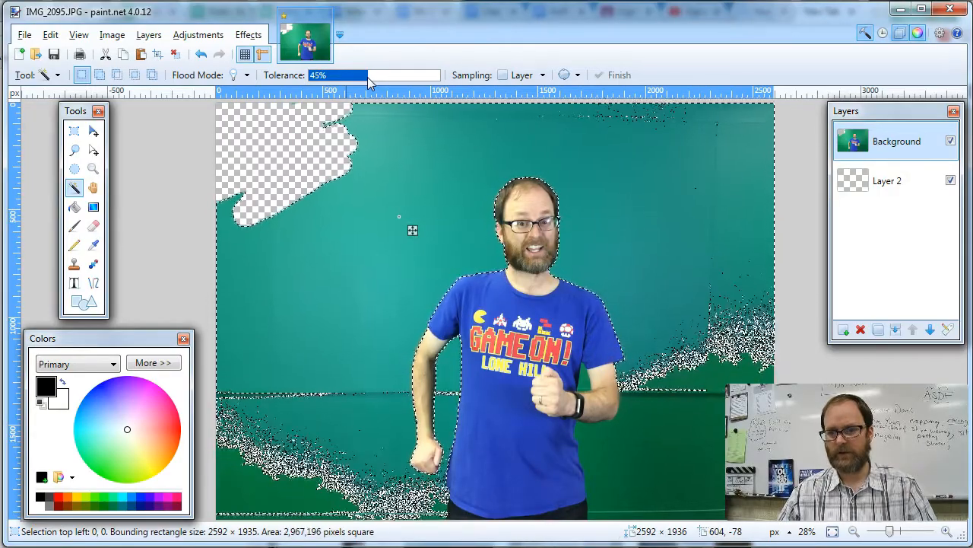
left_click(419, 211)
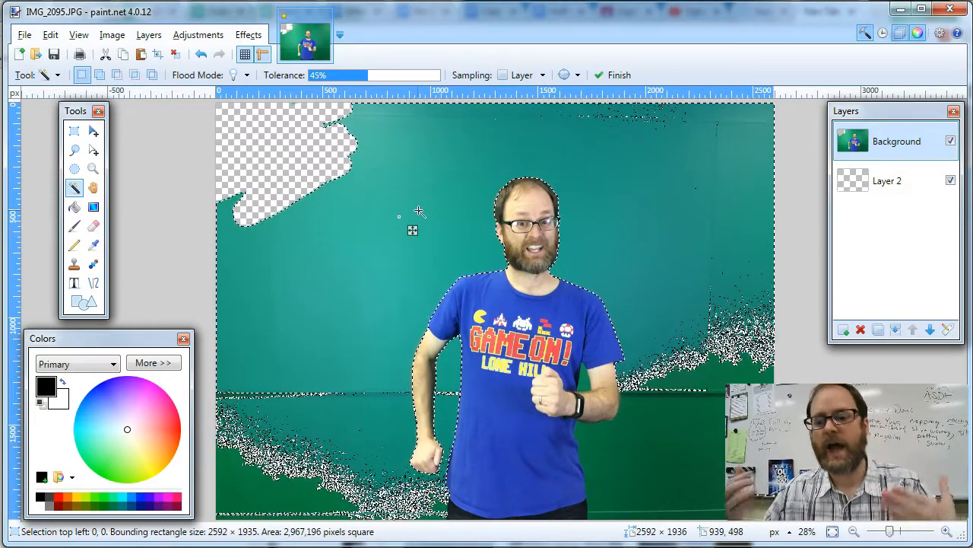
key("Delete")
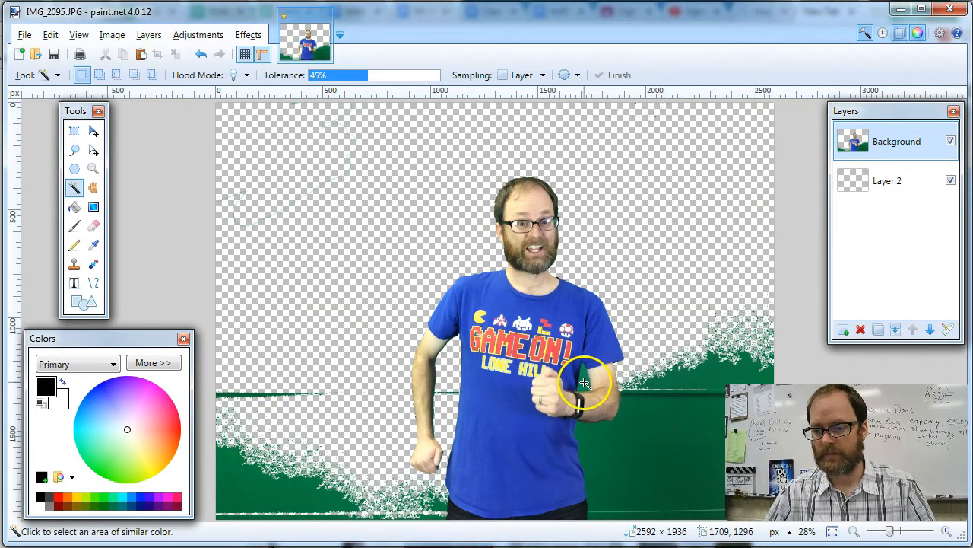
Select the small green gap between the shirt and the bent arm with the Magic Wand at 38% tolerance, and delete it.
left_click(583, 382)
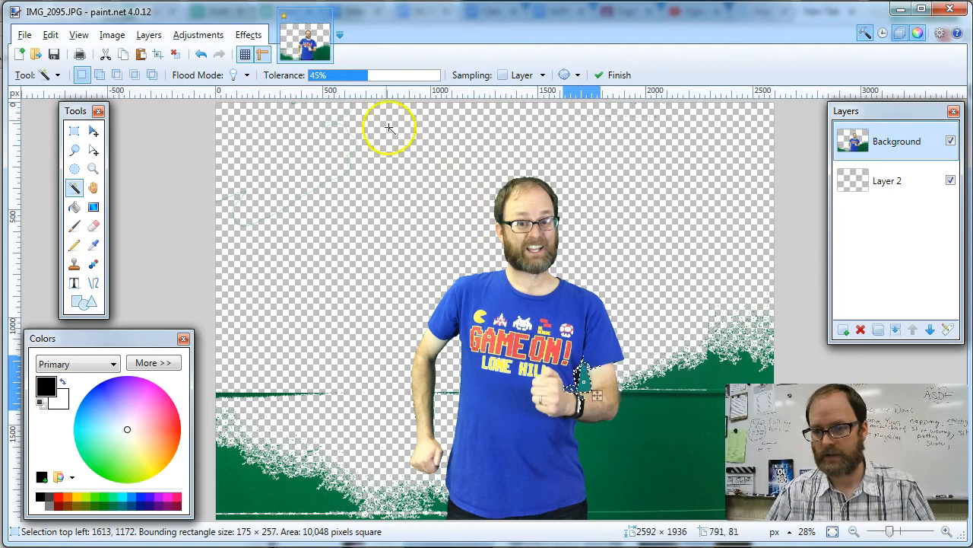
left_click(358, 74)
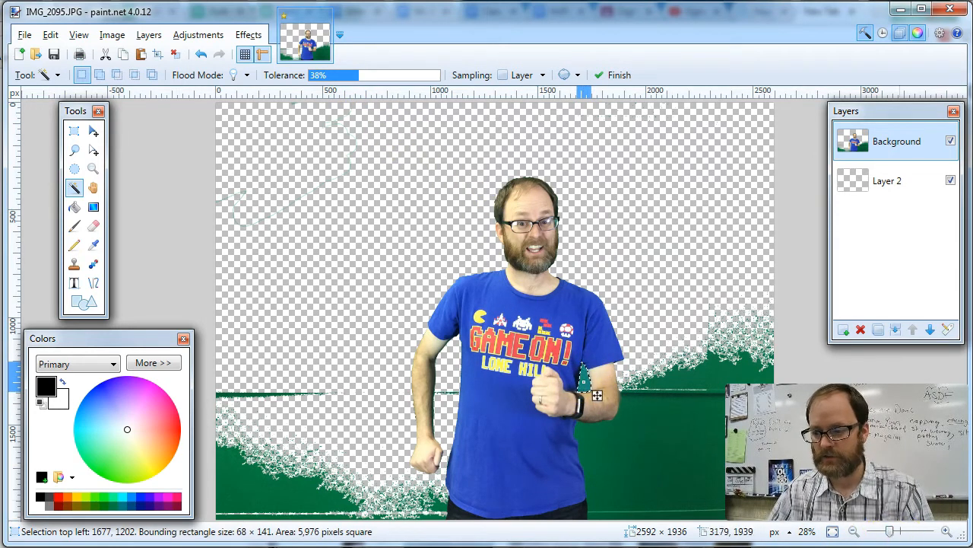
left_click(92, 169)
left_click_drag(513, 326, 669, 468)
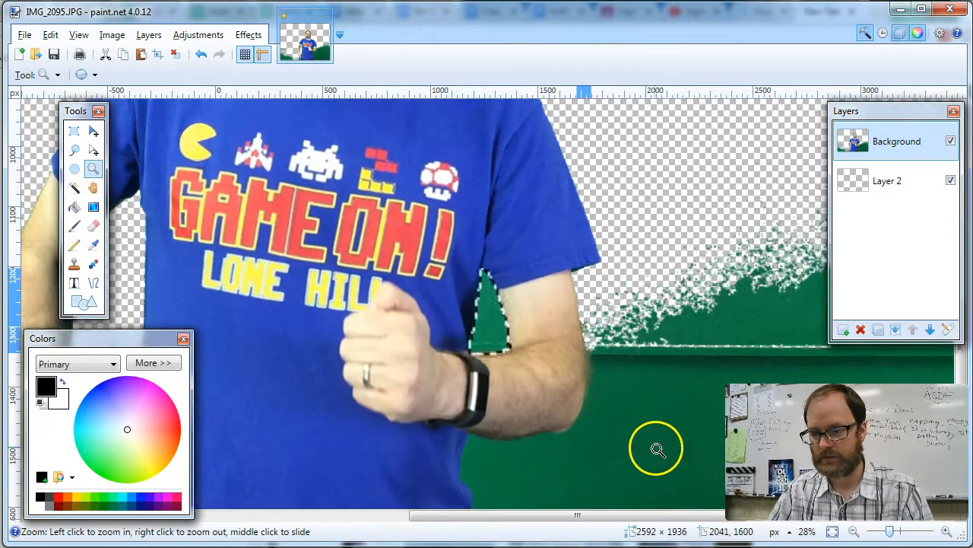
left_click_drag(375, 241, 623, 446)
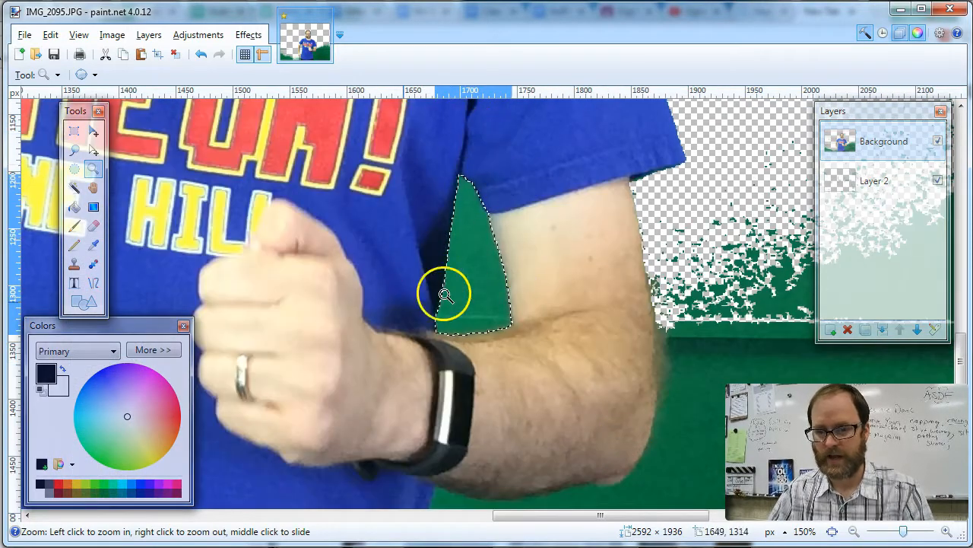
key("Delete")
key("ctrl+d")
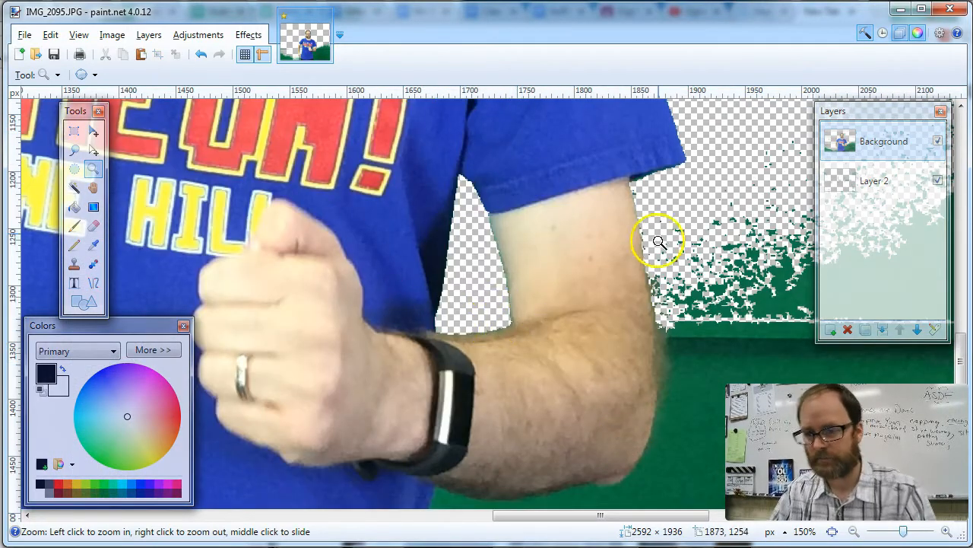
Select the large green area below the bent arm with the Magic Wand, set the tolerance to 32%, and delete it.
scroll(658, 242, "down", 5)
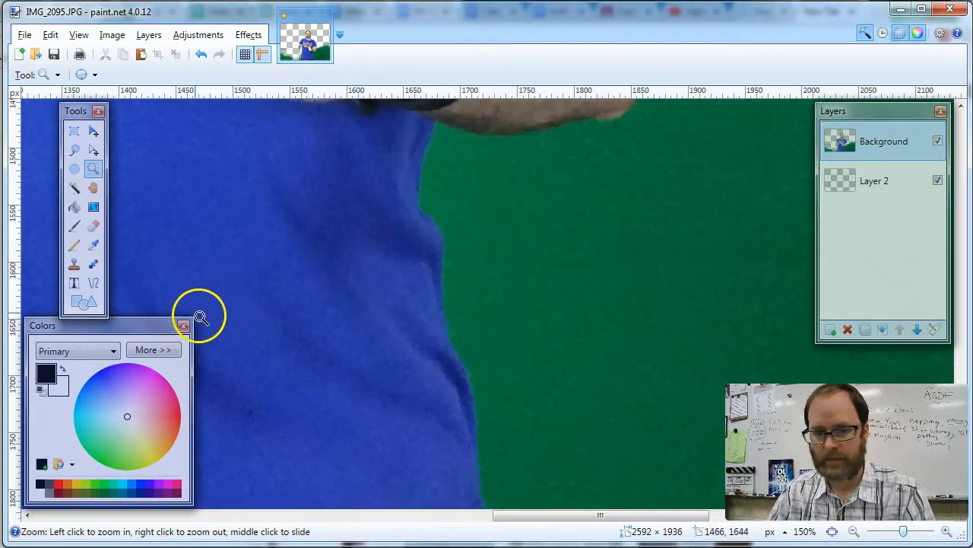
left_click(534, 272)
right_click(533, 272)
right_click(533, 272)
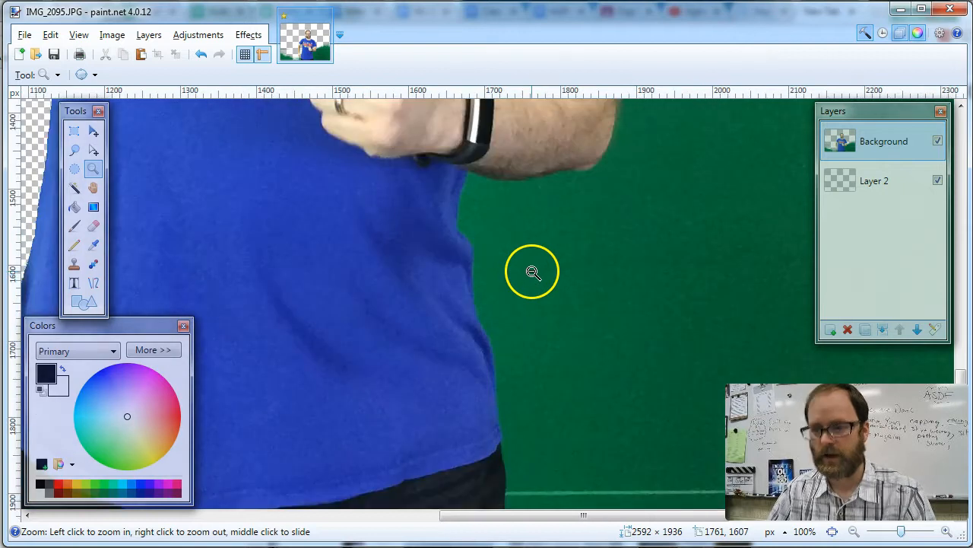
right_click(533, 272)
right_click(533, 272)
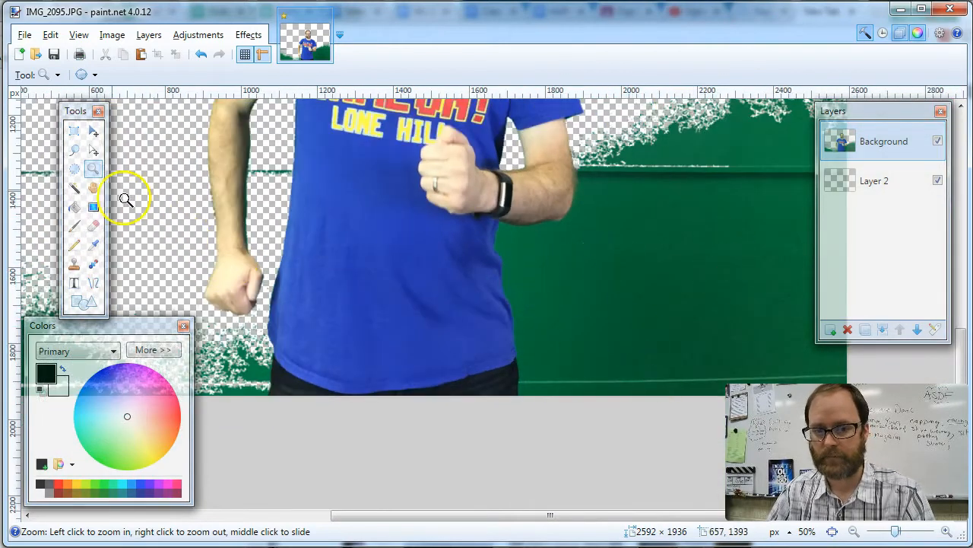
left_click(74, 187)
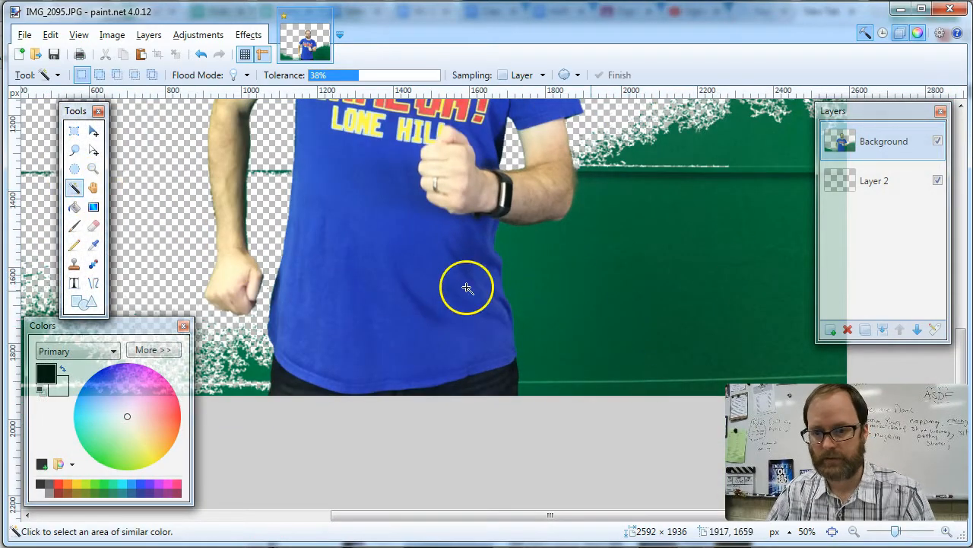
left_click(662, 267)
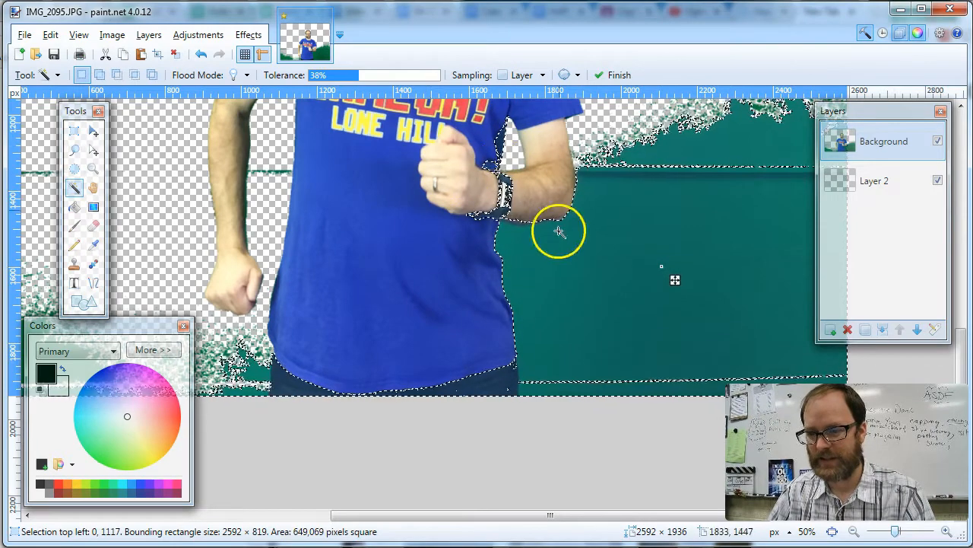
left_click(355, 75)
left_click_drag(356, 75, 351, 75)
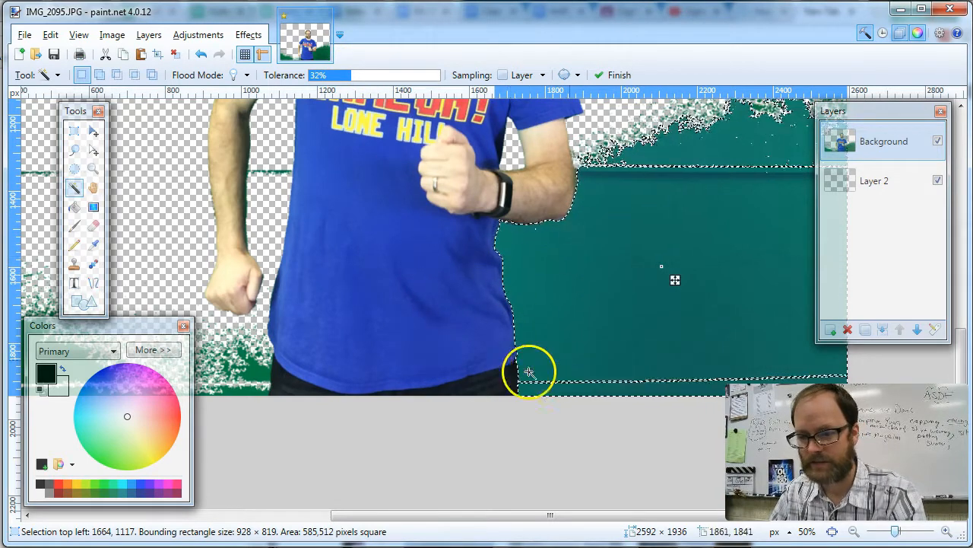
key("Delete")
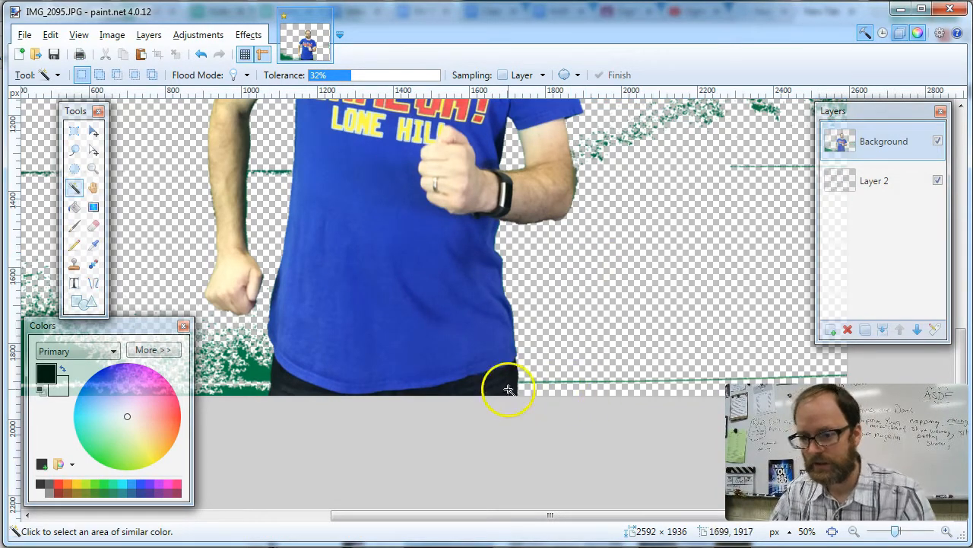
Delete the leftover green areas beside the shirt hem and across the photo's lower-left part with the Magic Wand at 32% tolerance.
scroll(723, 278, "up", 2)
scroll(723, 278, "down", 2)
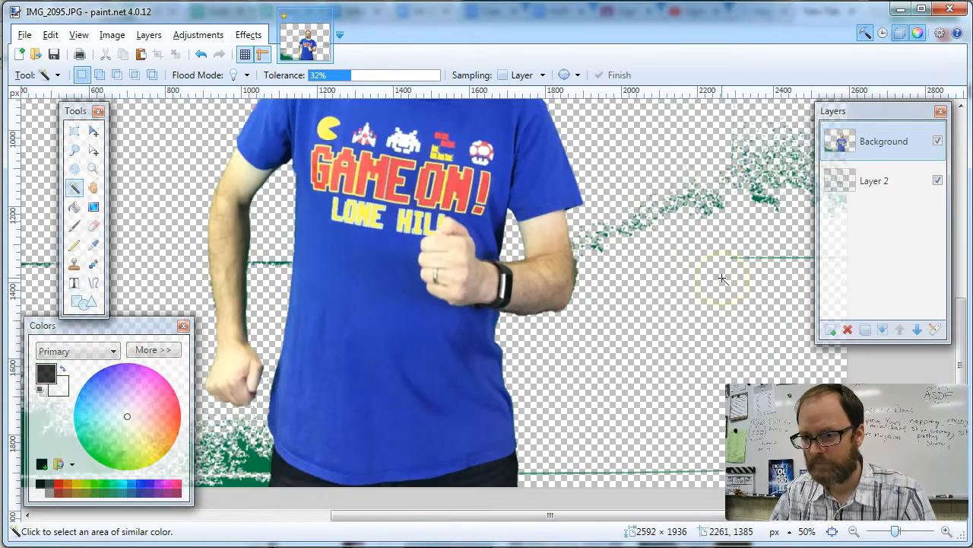
left_click(268, 372)
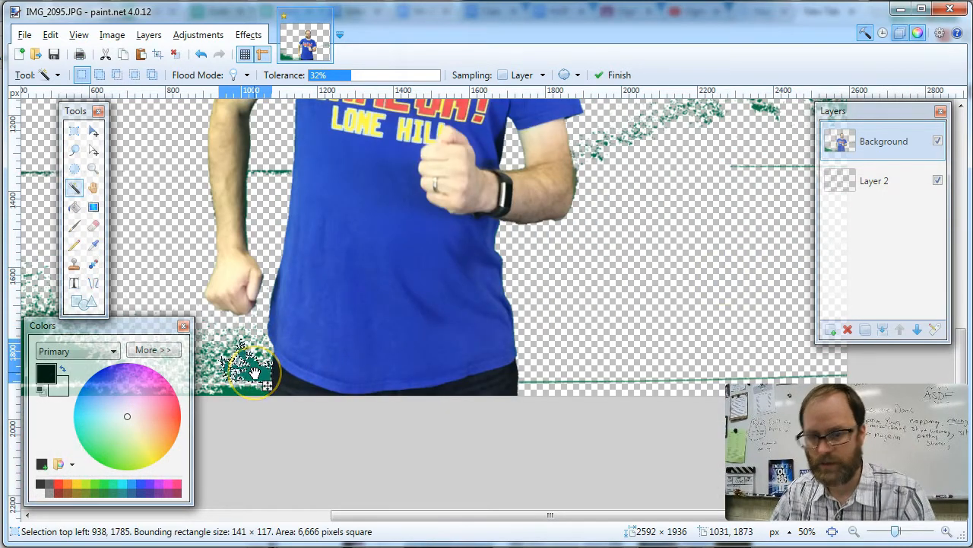
key("Delete")
left_click_drag(418, 515, 224, 515)
left_click(355, 354)
key("Delete")
Try to delete the dark green line near the photo's left edge with the Magic Wand.
left_click(343, 169)
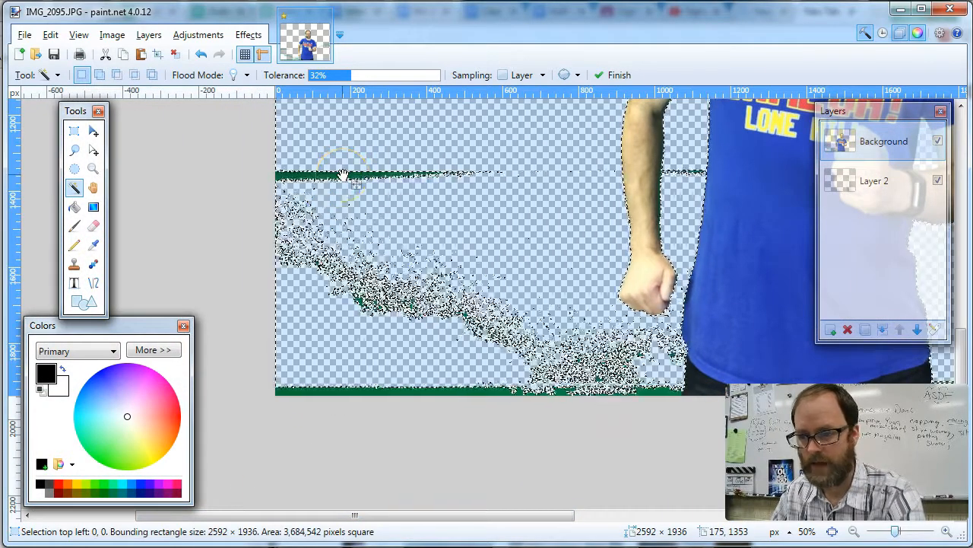
key("Delete")
scroll(479, 325, "up", 3)
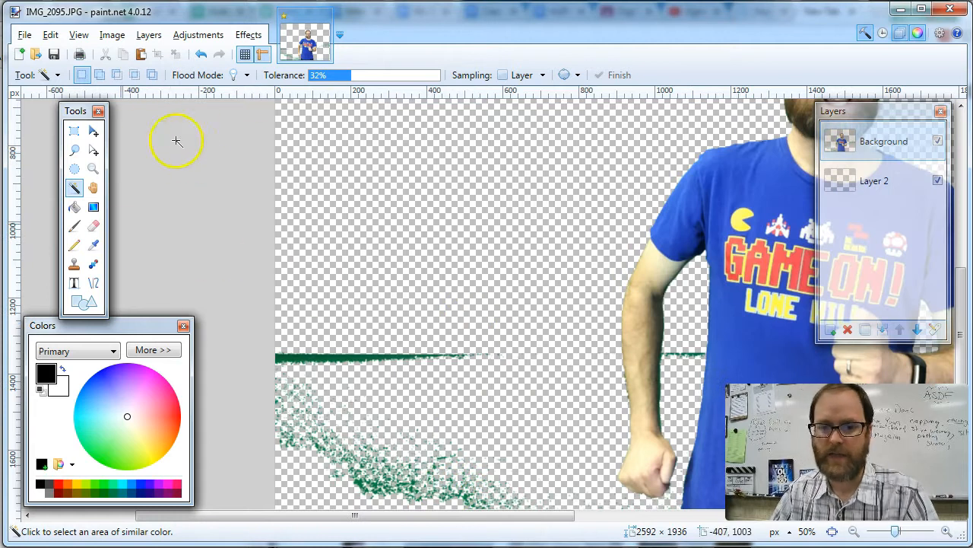
Erase the dark green line and the speckles across the photo's lower-left part with the Eraser at brush width 275.
left_click(93, 225)
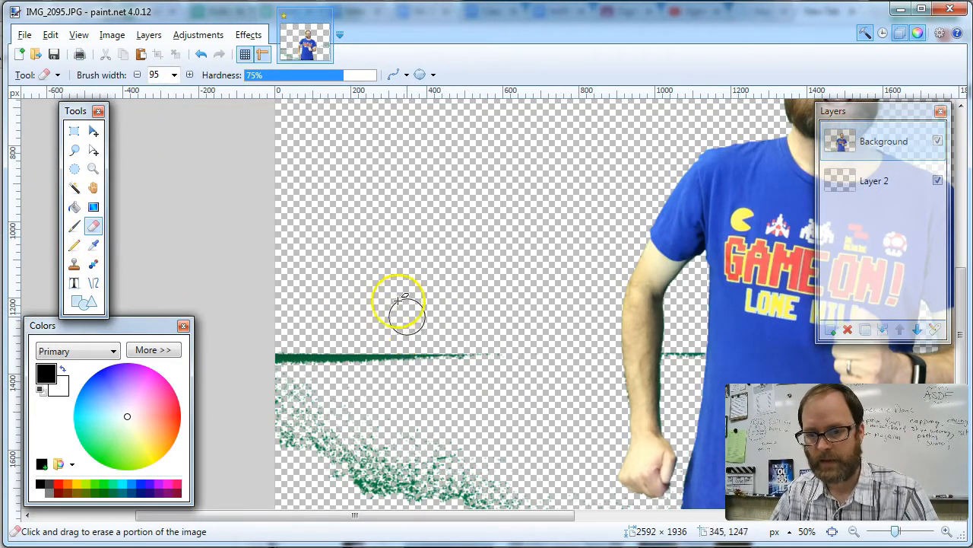
left_click(174, 75)
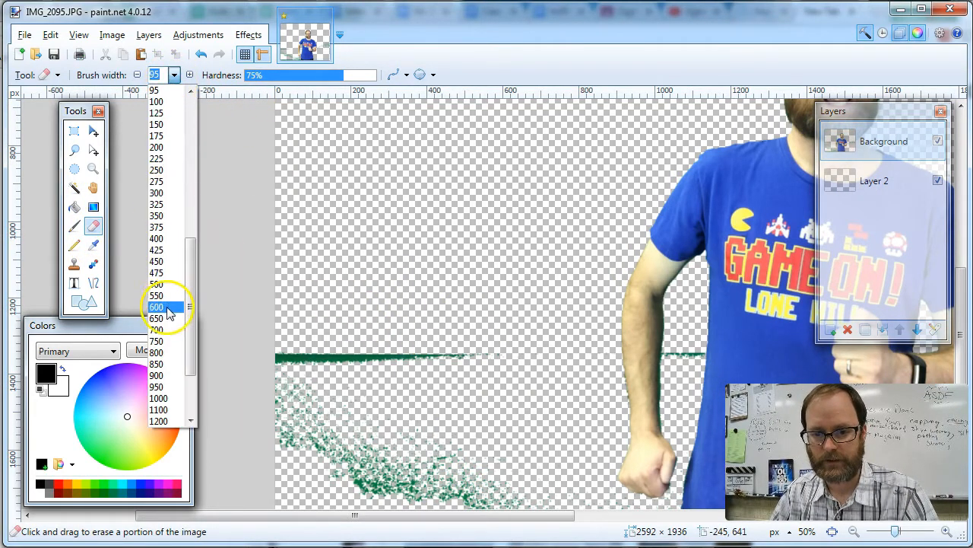
left_click(162, 182)
mouse_move(335, 365)
left_mouse_down()
mouse_move(450, 363)
mouse_move(289, 361)
left_mouse_up()
mouse_move(315, 399)
left_mouse_down()
mouse_move(309, 495)
mouse_move(436, 482)
mouse_move(424, 450)
mouse_move(482, 466)
left_mouse_up()
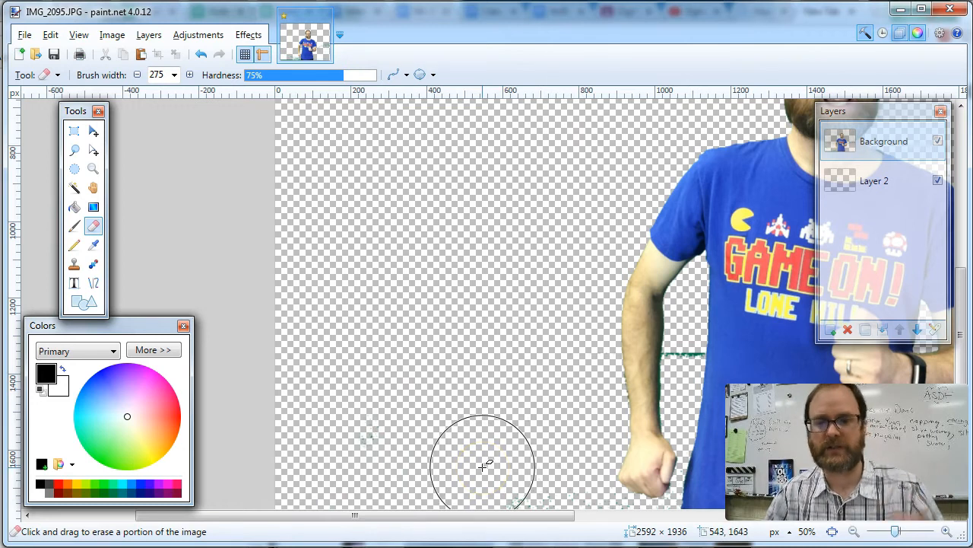
Erase the green speckles below the lowered fist and the green patch beside the trousers, keeping the shirt hem intact.
mouse_move(481, 466)
left_mouse_down()
mouse_move(390, 301)
mouse_move(383, 246)
mouse_move(355, 414)
mouse_move(362, 447)
mouse_move(402, 361)
mouse_move(473, 300)
mouse_move(271, 298)
mouse_move(525, 278)
mouse_move(494, 264)
mouse_move(605, 298)
mouse_move(459, 290)
mouse_move(434, 272)
mouse_move(584, 287)
mouse_move(861, 289)
mouse_move(601, 318)
left_mouse_up()
scroll(380, 418, "down", 5)
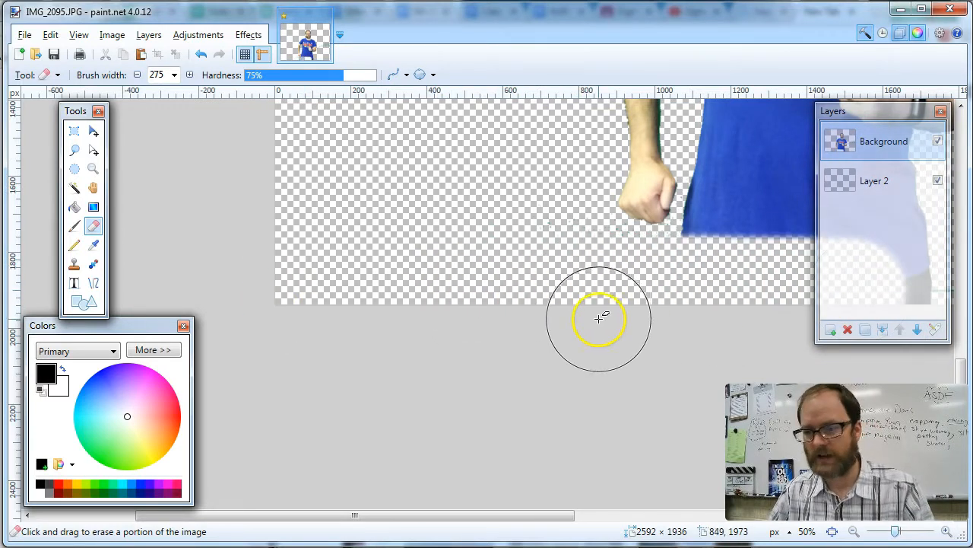
key("ctrl+z")
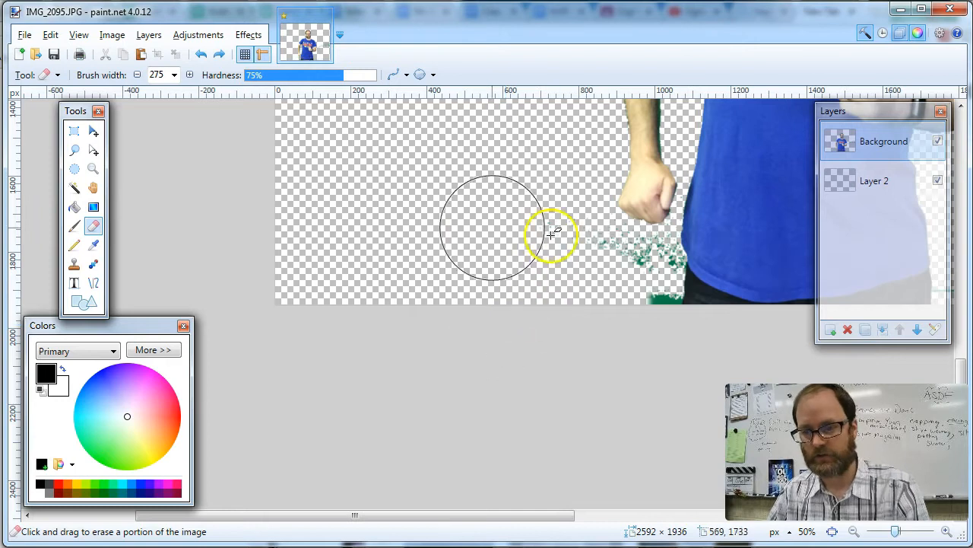
mouse_move(615, 279)
left_mouse_down()
mouse_move(638, 270)
mouse_move(618, 298)
left_mouse_up()
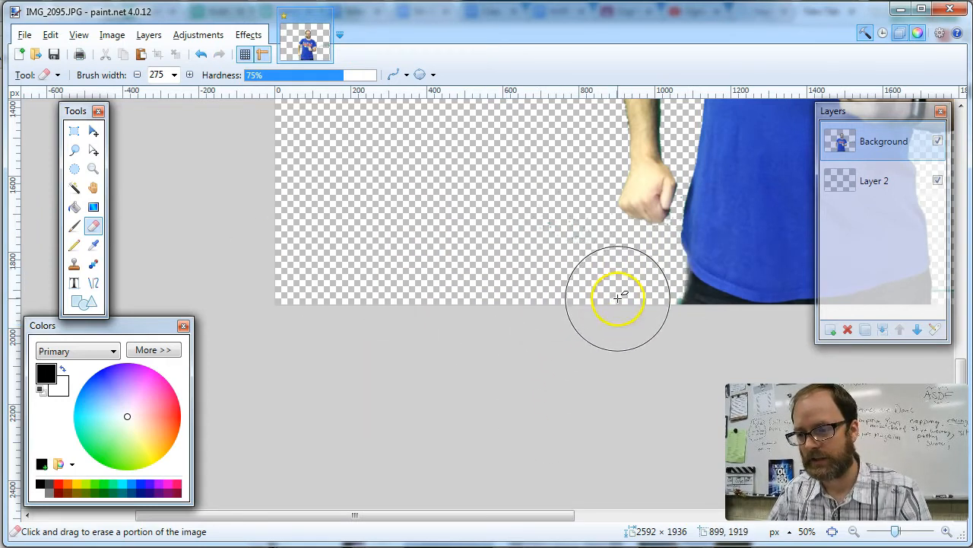
Erase the green line between the forearm and the shirt with the Eraser at brush width 90.
scroll(641, 357, "up", 2)
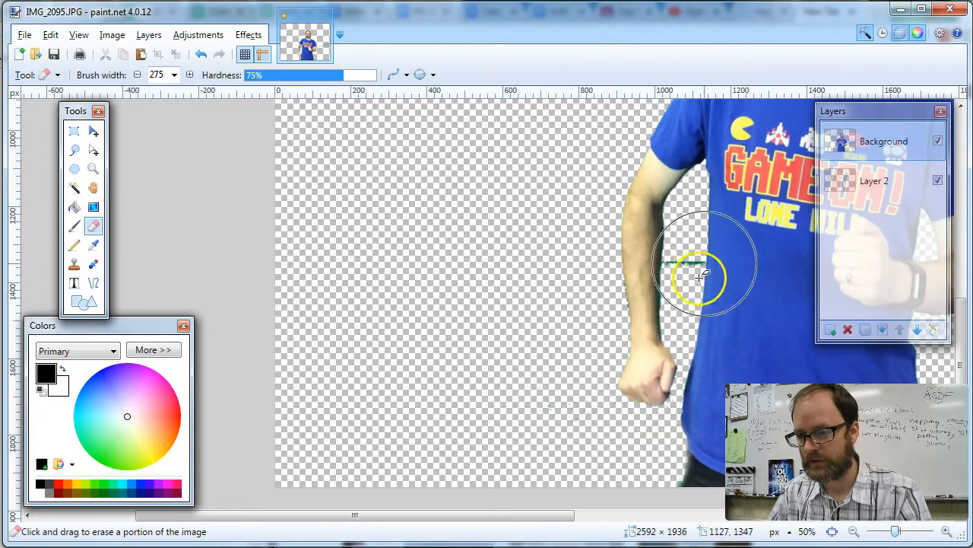
left_click(93, 169)
left_click_drag(591, 207, 753, 333)
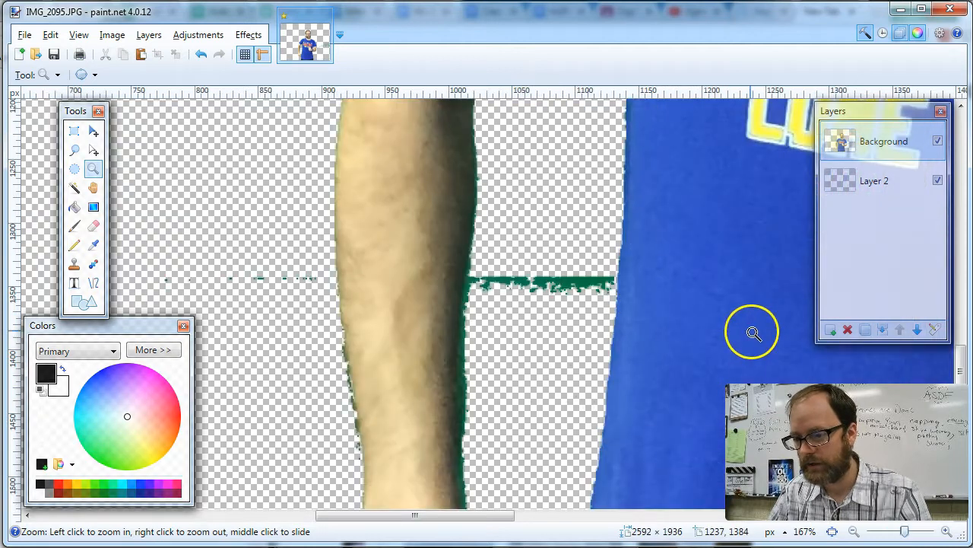
left_click(93, 226)
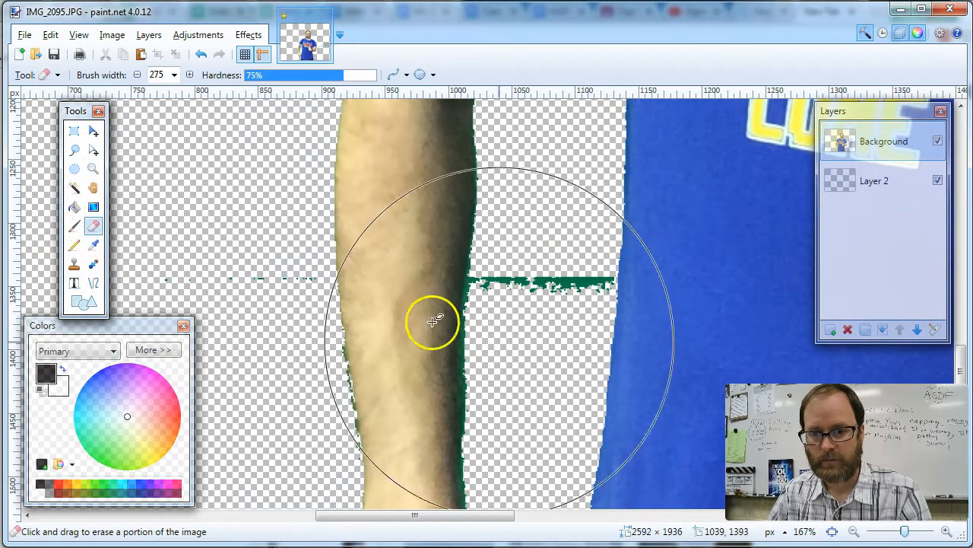
left_click(174, 75)
scroll(183, 114, "up", 10)
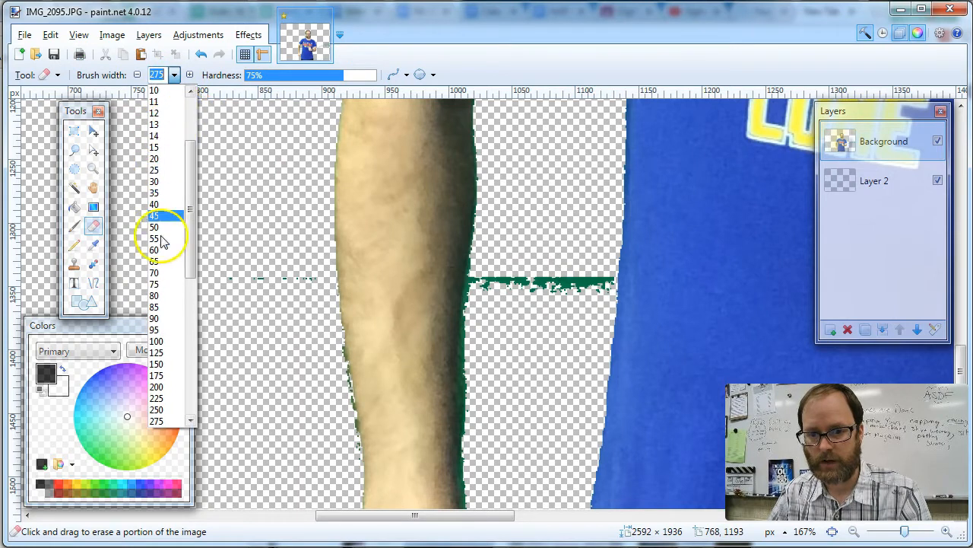
left_click(156, 318)
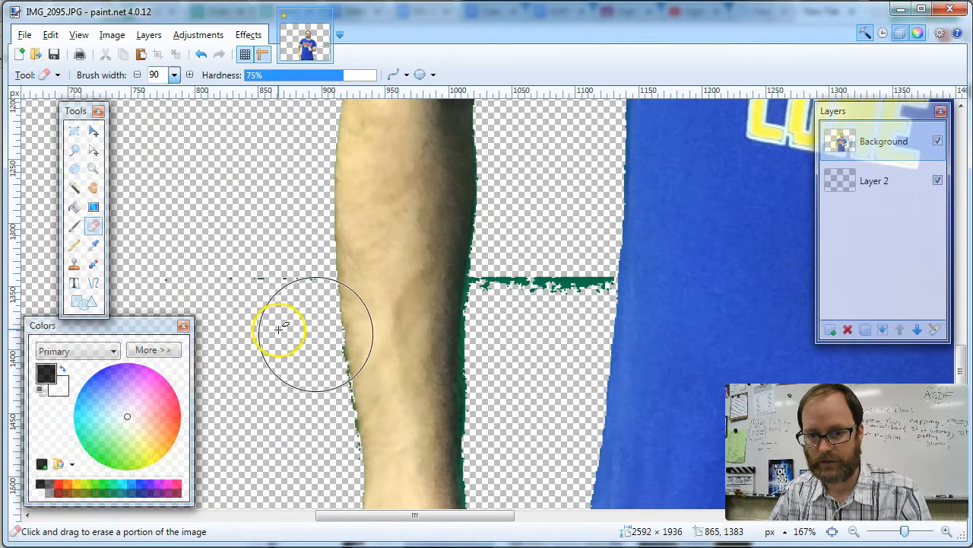
left_click(540, 283)
left_click(554, 279)
left_click(524, 283)
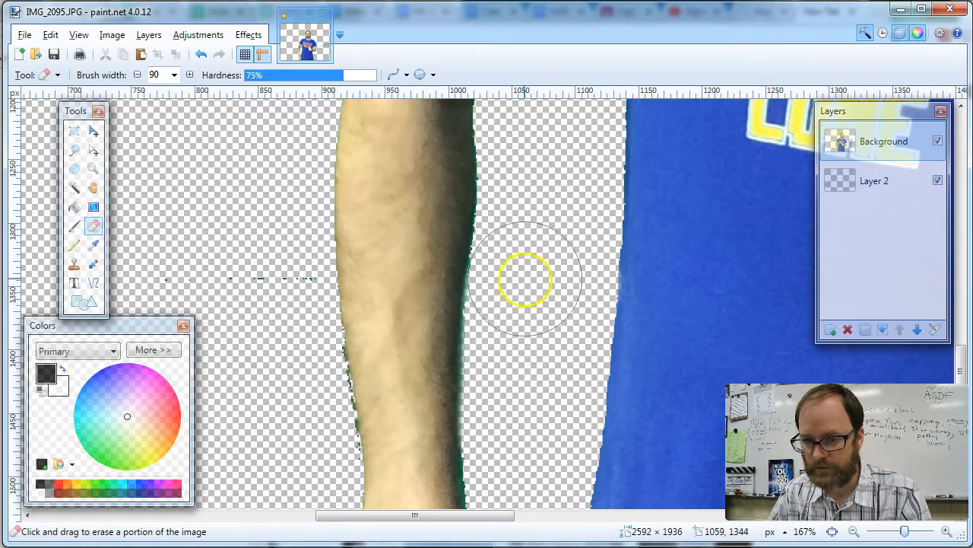
Erase the scattered green specks on the outer side of the forearm and fist, moving the Colors window out of the way.
scroll(535, 290, "up", 2)
mouse_move(243, 325)
left_mouse_down()
mouse_move(261, 310)
mouse_move(276, 391)
mouse_move(279, 359)
mouse_move(257, 293)
mouse_move(281, 317)
mouse_move(254, 261)
left_mouse_up()
scroll(278, 358, "down", 6)
left_click_drag(138, 327, 122, 418)
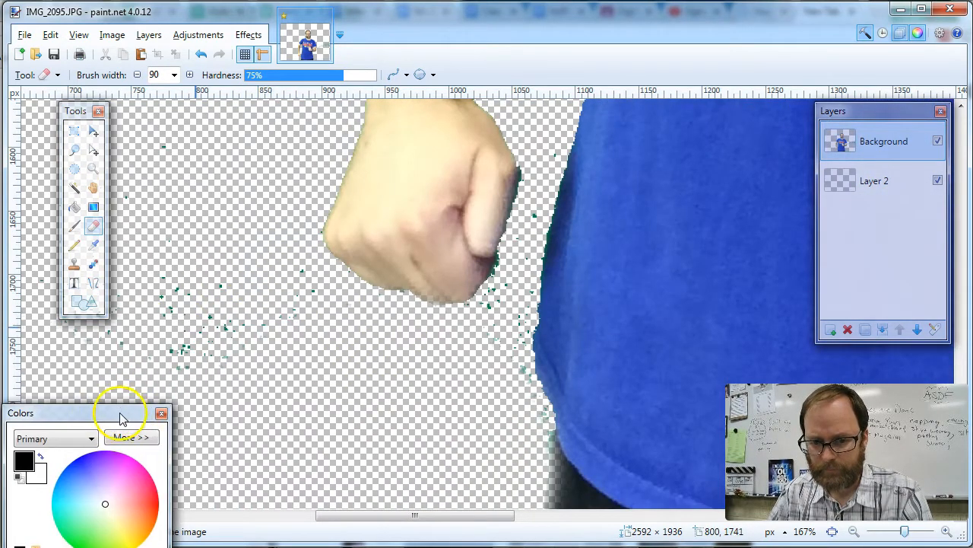
mouse_move(244, 348)
left_mouse_down()
mouse_move(235, 317)
mouse_move(136, 333)
mouse_move(135, 322)
mouse_move(267, 297)
left_mouse_up()
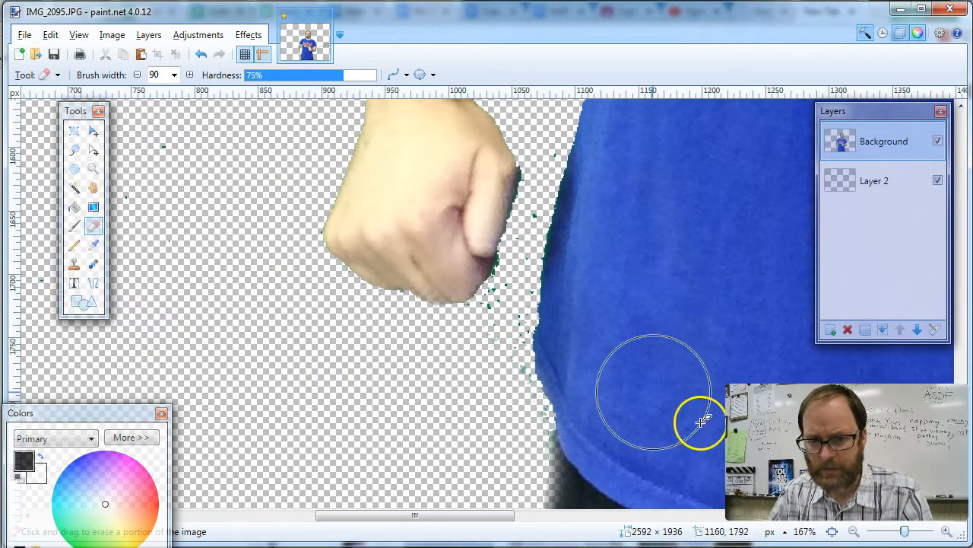
Erase the small green specks between the lowered fist and the shirt with the Eraser at brush width 20.
left_click(93, 168)
left_click_drag(391, 217, 591, 406)
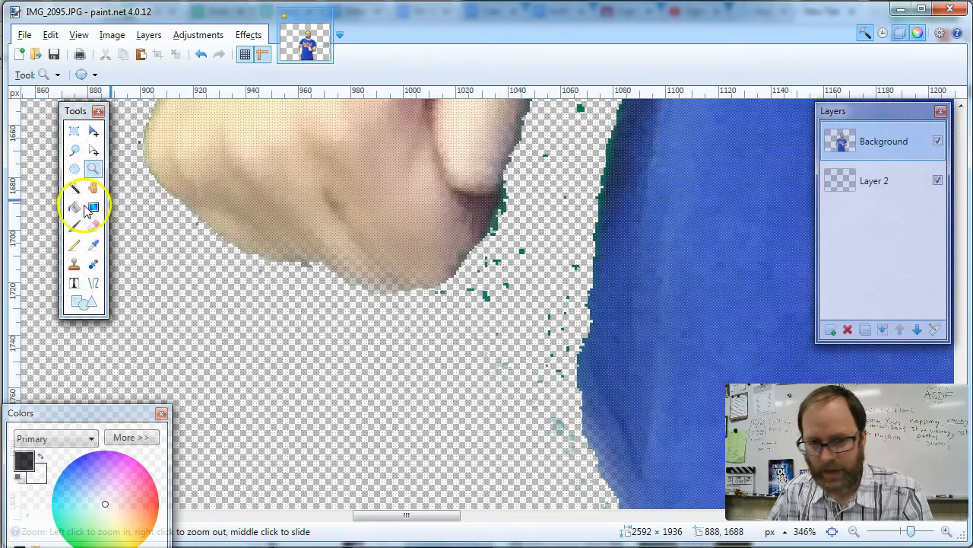
left_click(93, 225)
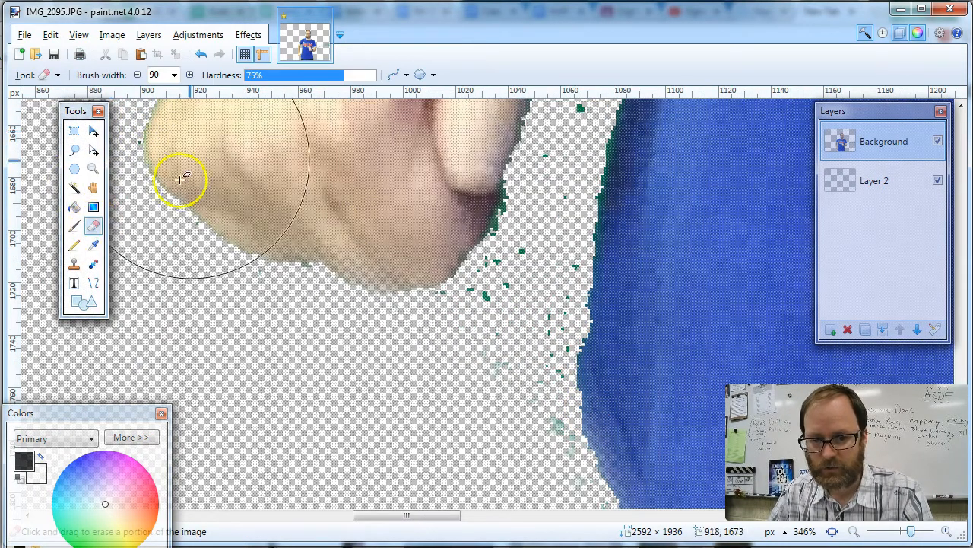
left_click(174, 75)
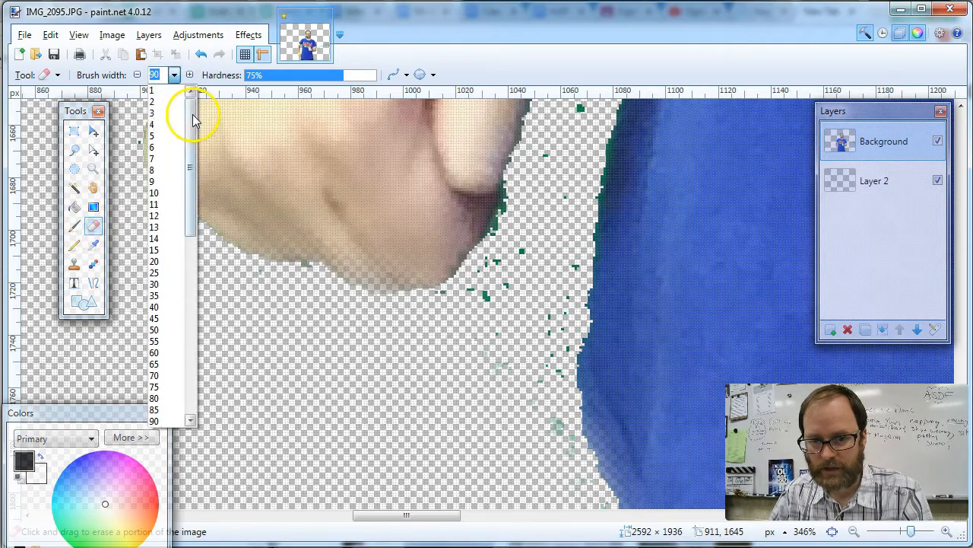
left_click(155, 261)
mouse_move(530, 246)
left_mouse_down()
mouse_move(473, 320)
mouse_move(504, 274)
mouse_move(547, 159)
mouse_move(557, 281)
mouse_move(552, 447)
mouse_move(485, 323)
left_mouse_up()
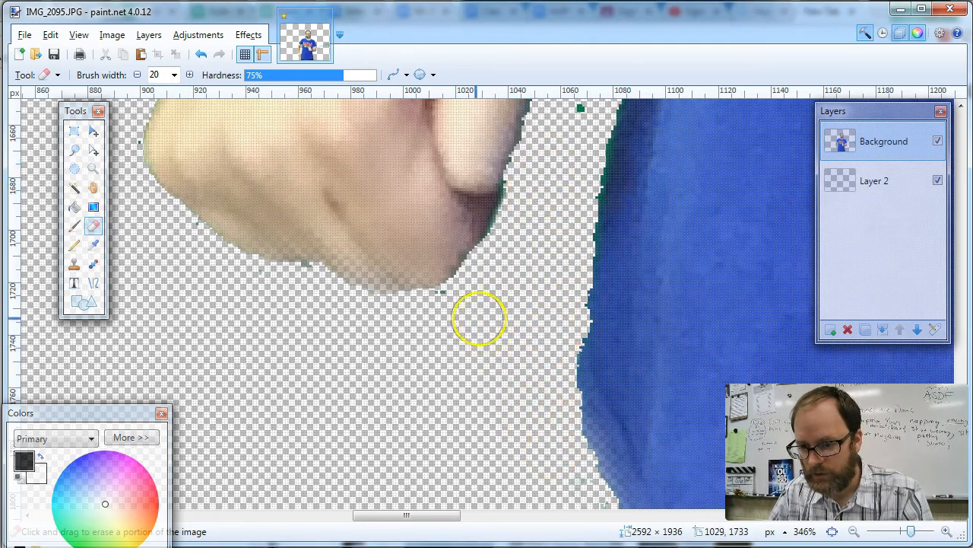
scroll(474, 357, "up", 5)
mouse_move(555, 334)
left_mouse_down()
mouse_move(588, 379)
mouse_move(608, 261)
left_mouse_up()
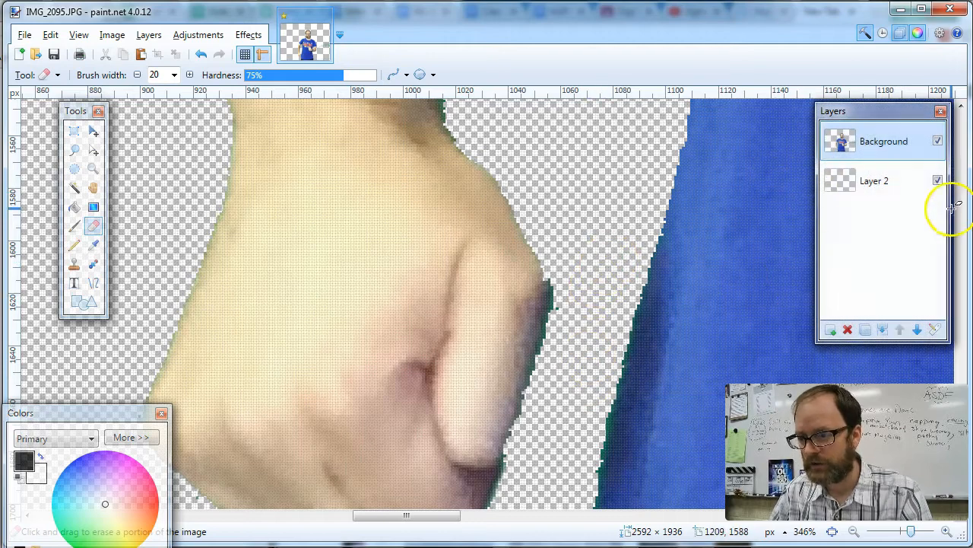
Add a new layer between the photo and Layer 2 and fill it with solid yellow.
left_click(889, 184)
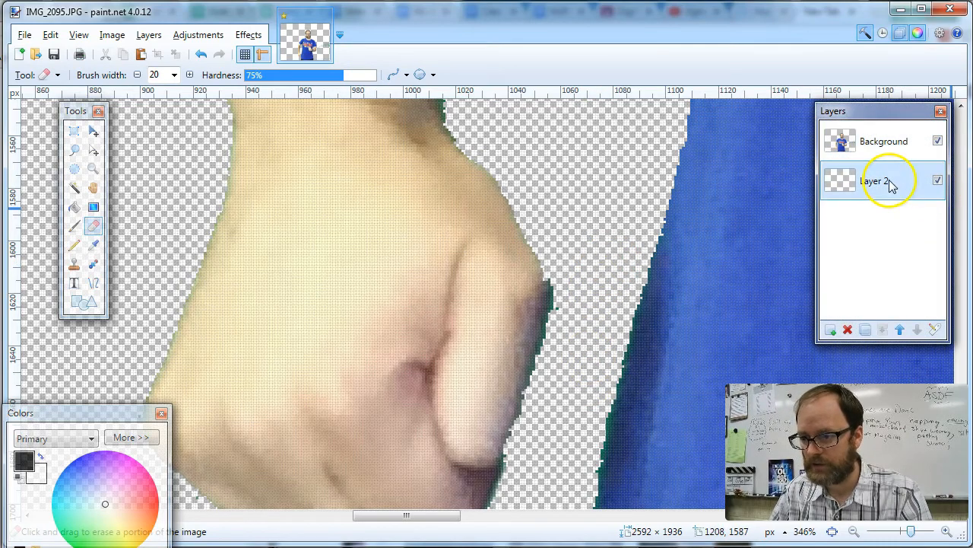
left_click(830, 331)
mouse_move(882, 186)
left_mouse_down()
mouse_move(880, 144)
mouse_move(885, 184)
left_mouse_up()
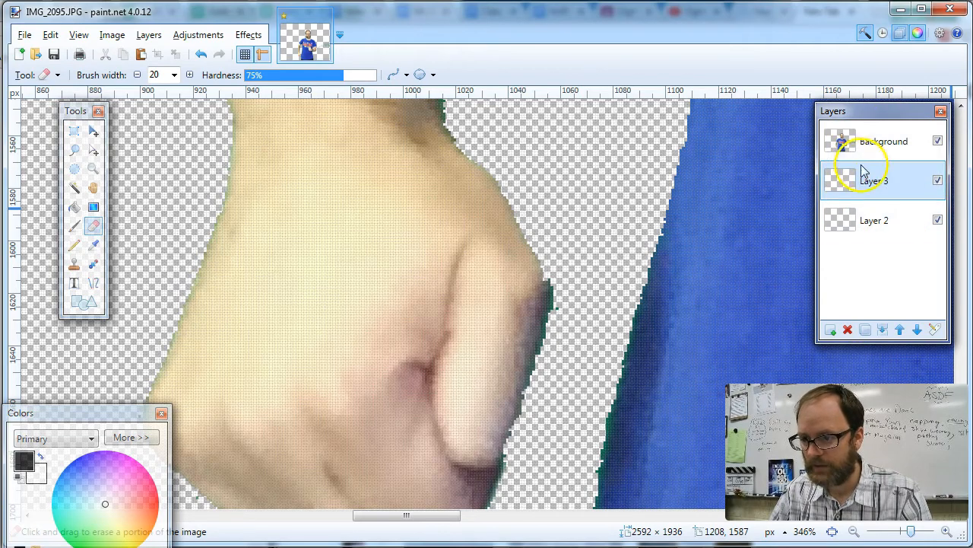
left_click(74, 206)
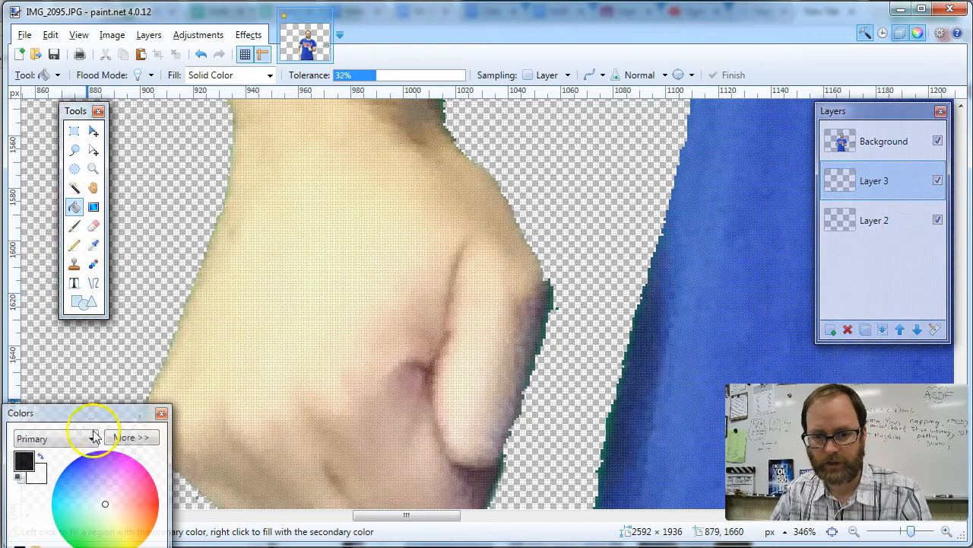
left_click(116, 517)
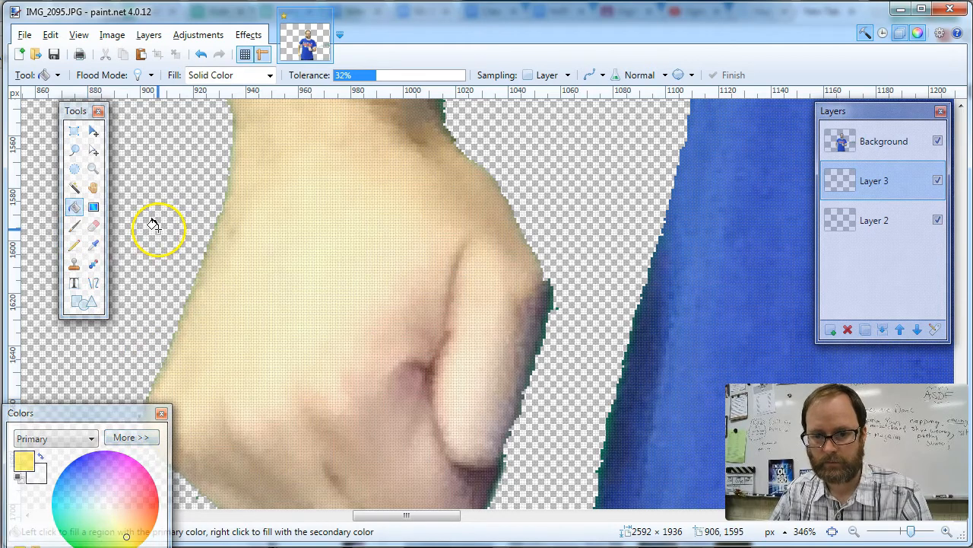
left_click(154, 227)
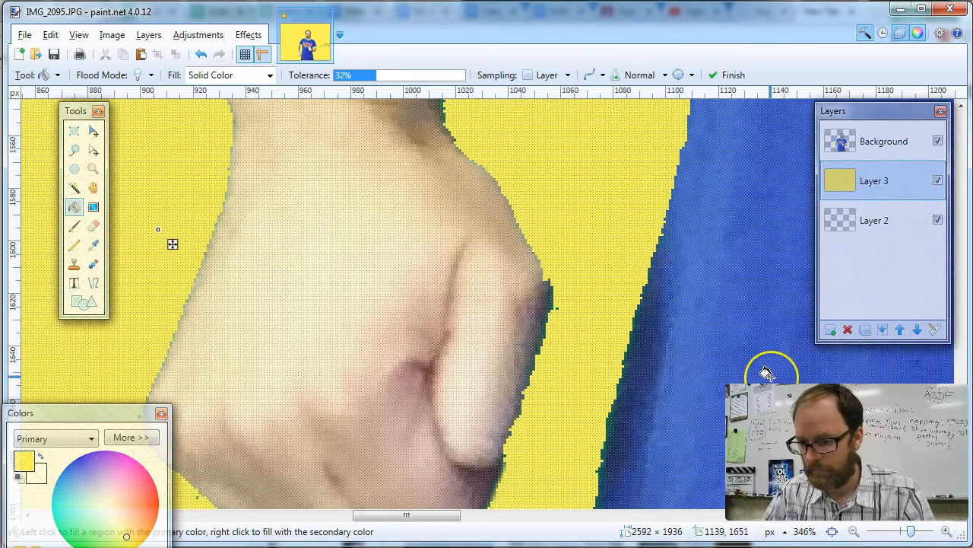
Examine the whole cutout against the yellow layer for leftover green, toggling the yellow layer's visibility off and on.
scroll(767, 372, "down", 8)
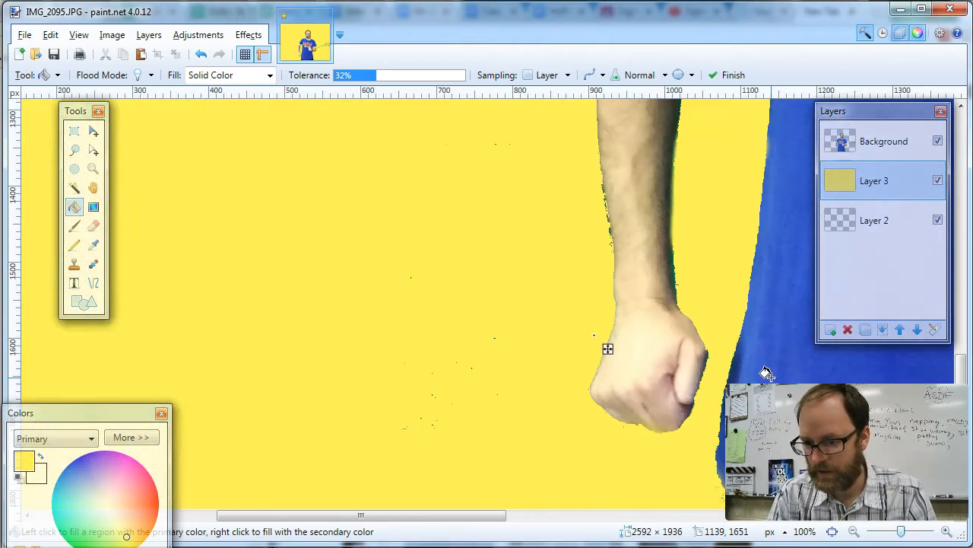
scroll(766, 372, "down", 1)
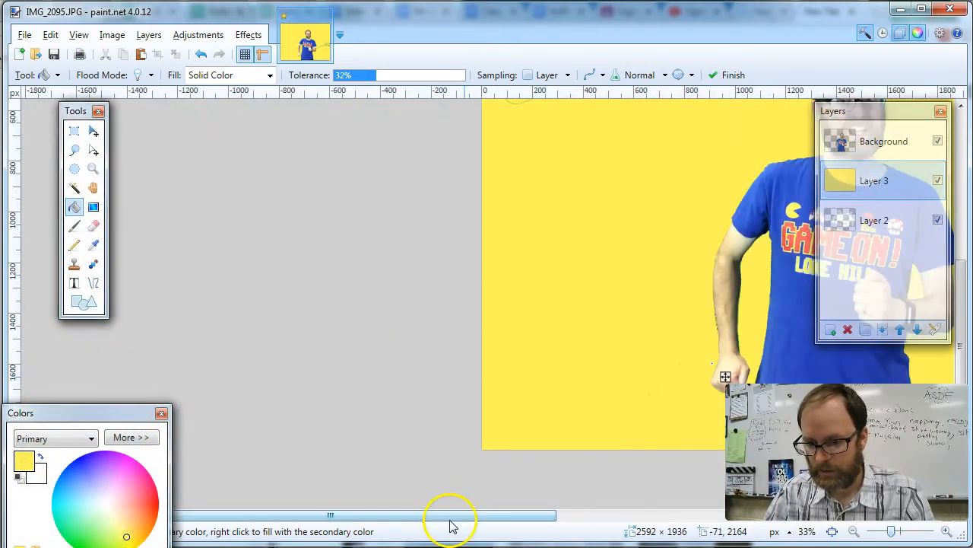
left_click_drag(454, 519, 642, 515)
scroll(685, 365, "up", 3)
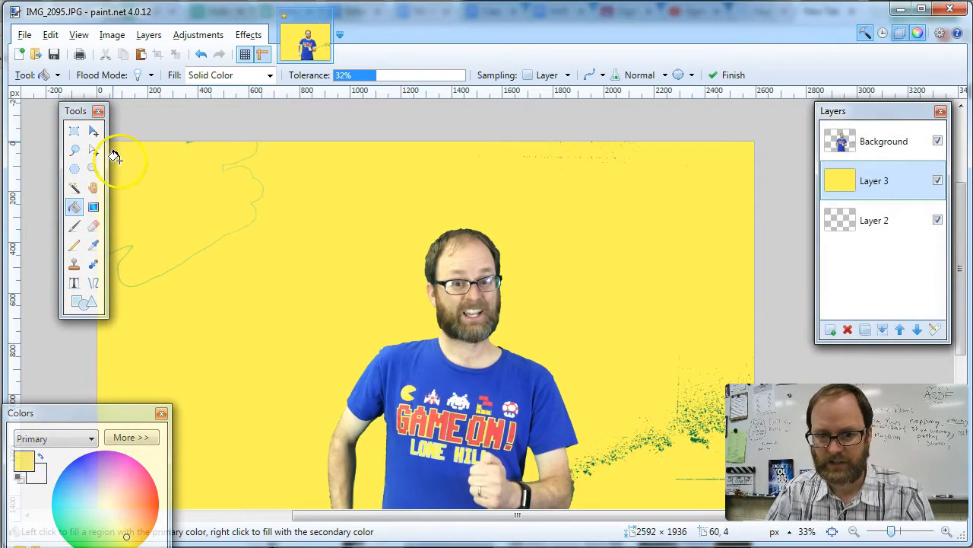
left_click_drag(80, 111, 45, 111)
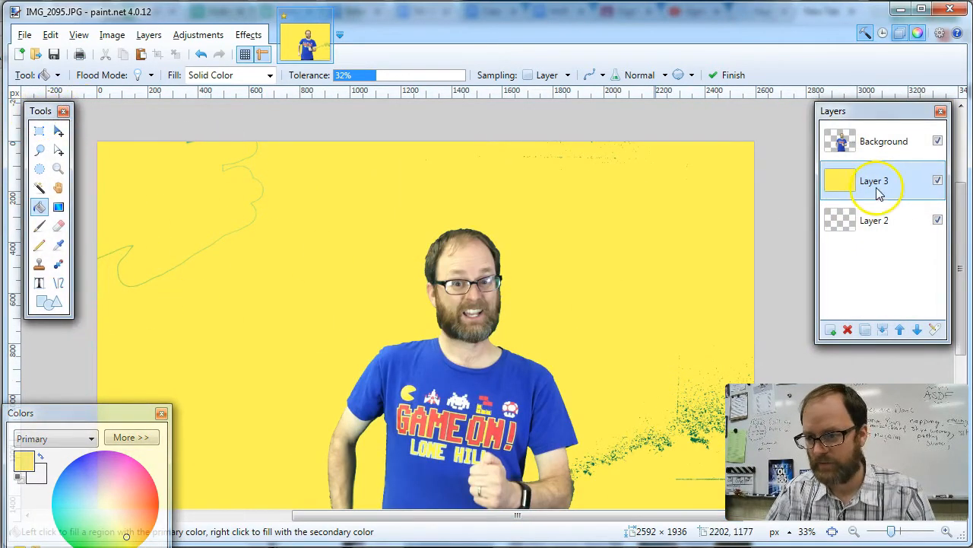
left_click(938, 181)
left_click(938, 181)
On the Background layer, erase the green outline in the upper-left area and the specks along the top edge at brush width 100.
left_click(897, 221)
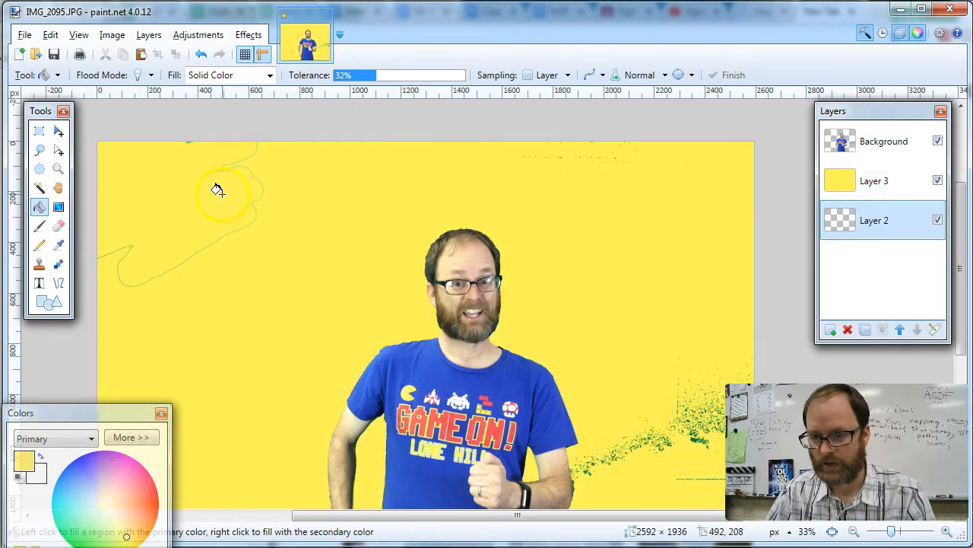
left_click(59, 225)
left_click(881, 140)
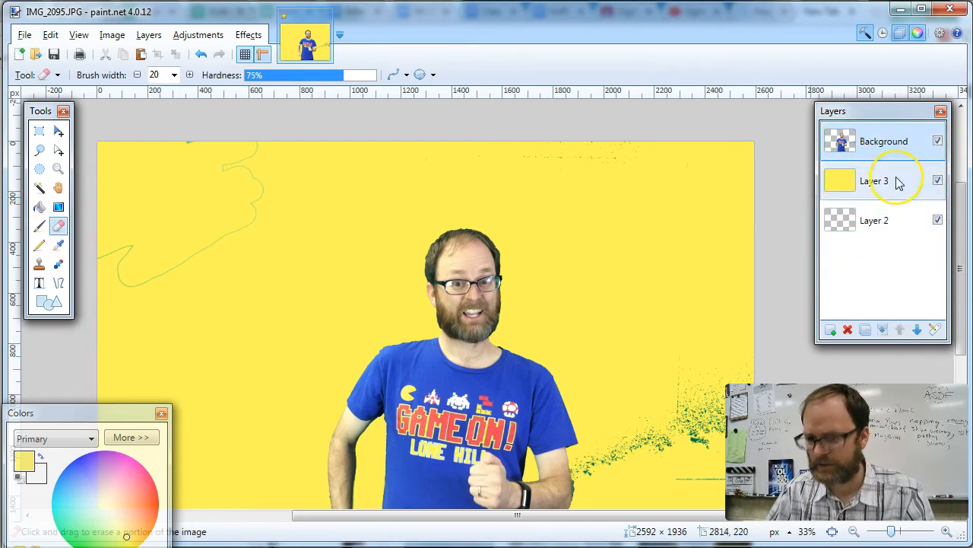
left_click(903, 153)
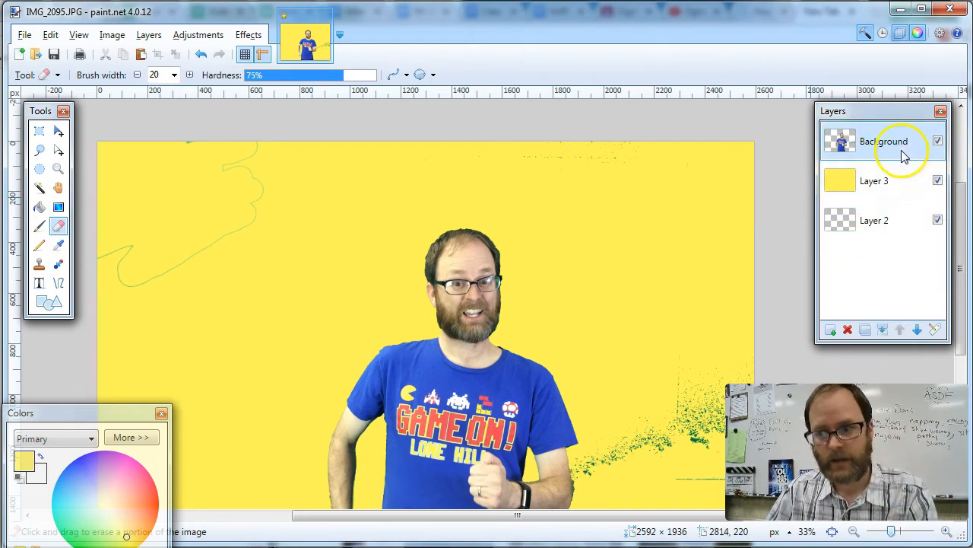
left_click(174, 76)
left_click(177, 254)
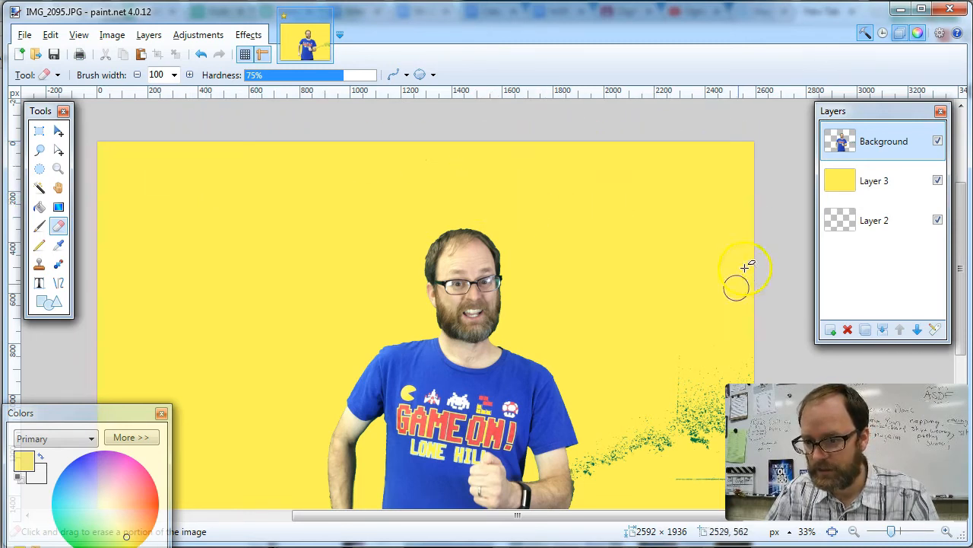
Erase the green speckles and lines beside the watch arm with a 600-wide Eraser, and set the hardness to 100% for the faint remnants.
left_click(174, 75)
left_click(179, 308)
left_click_drag(654, 375, 739, 437)
scroll(704, 276, "down", 3)
left_click_drag(688, 255, 655, 278)
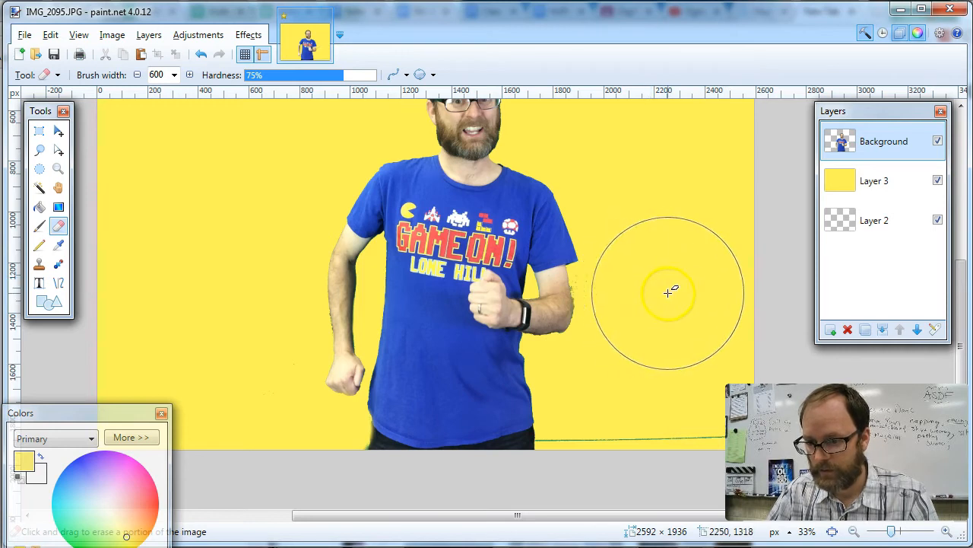
mouse_move(670, 302)
left_mouse_down()
mouse_move(691, 413)
mouse_move(615, 436)
mouse_move(649, 388)
left_mouse_up()
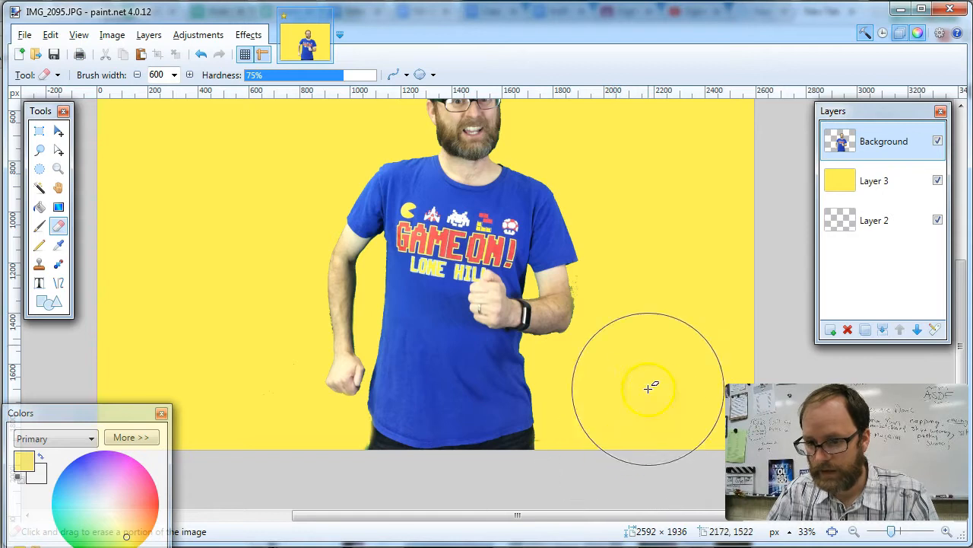
left_click_drag(333, 79, 391, 73)
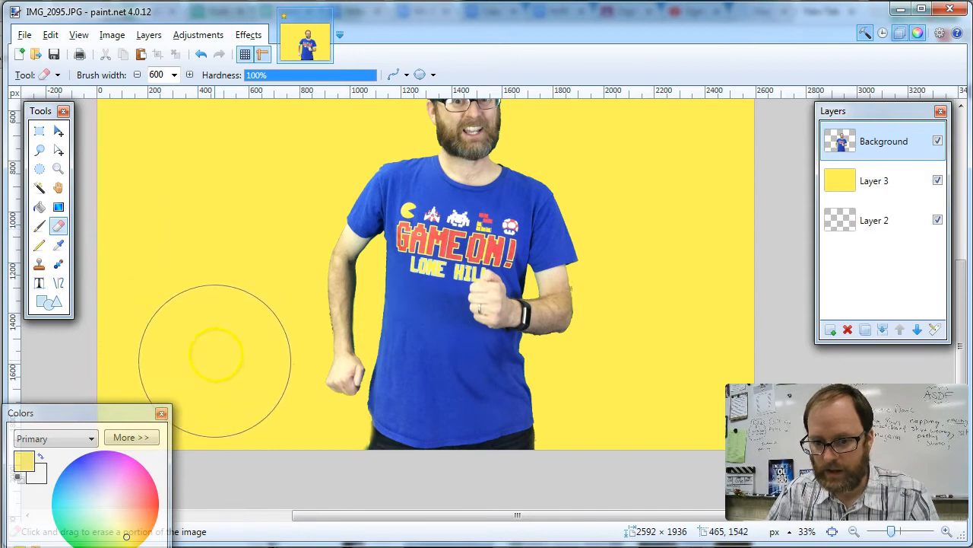
Recolor the yellow backing on Layer 3 with a solid light blue Paint Bucket fill at 32% tolerance.
scroll(491, 403, "up", 3)
scroll(553, 389, "up", 1)
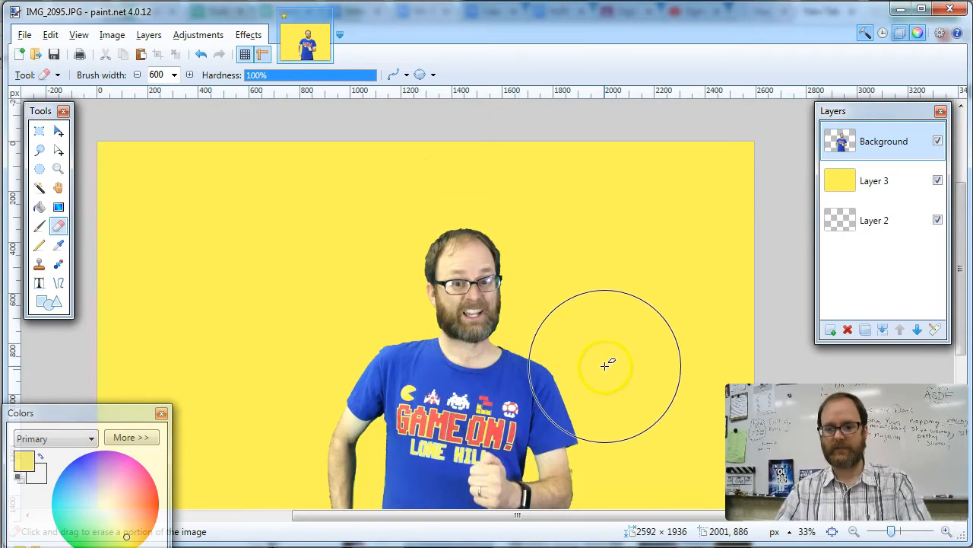
scroll(609, 360, "down", 2)
scroll(610, 360, "up", 1)
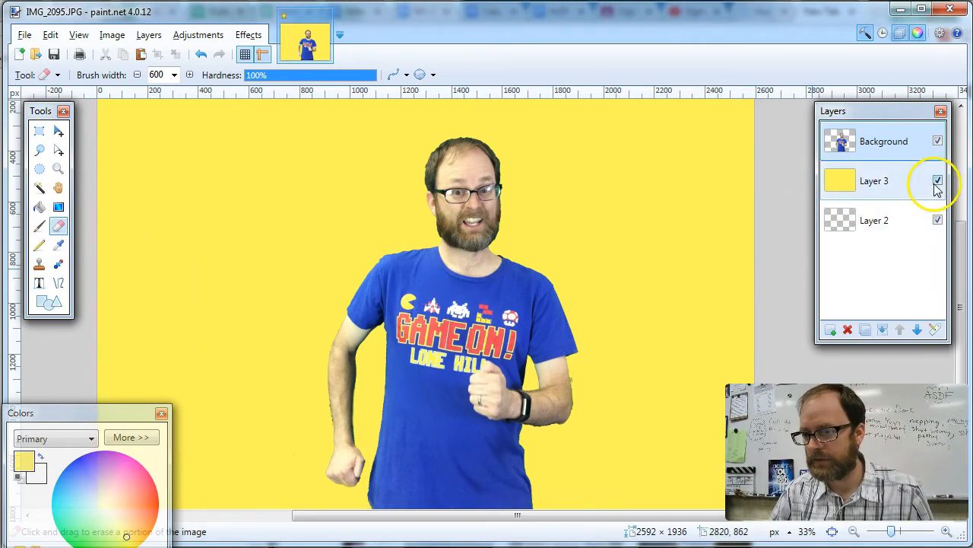
left_click(39, 207)
left_click(85, 504)
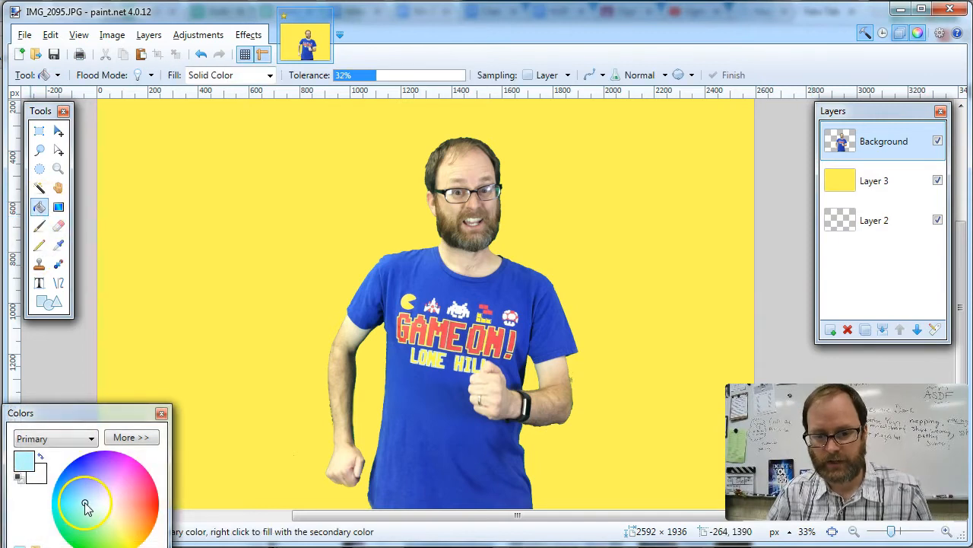
left_click(240, 210)
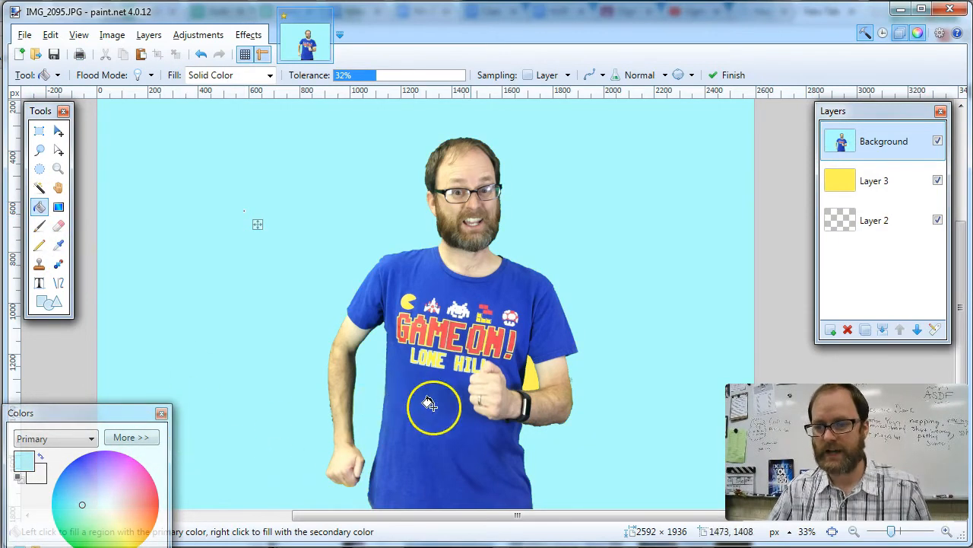
left_click(530, 374)
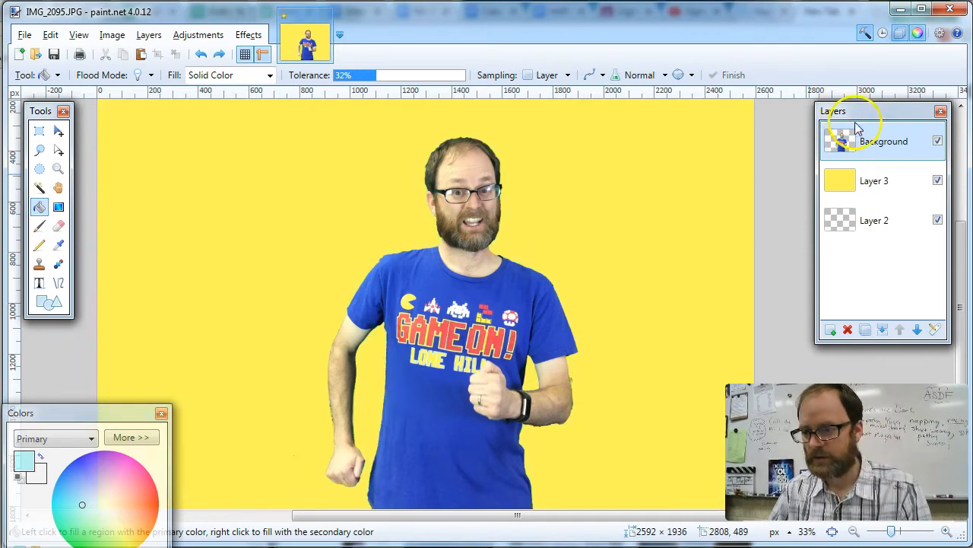
left_click(897, 186)
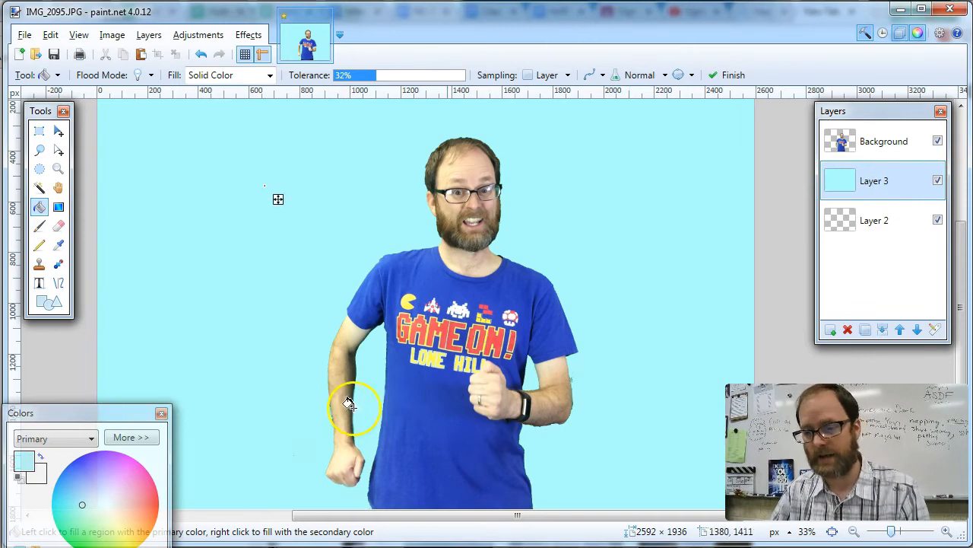
On the Background layer, erase the green specks and fringe around the elbow of the watch arm with a 15-wide Eraser.
left_click(58, 168)
left_click_drag(495, 322, 613, 432)
left_click_drag(424, 221, 471, 297)
left_click_drag(619, 475, 621, 478)
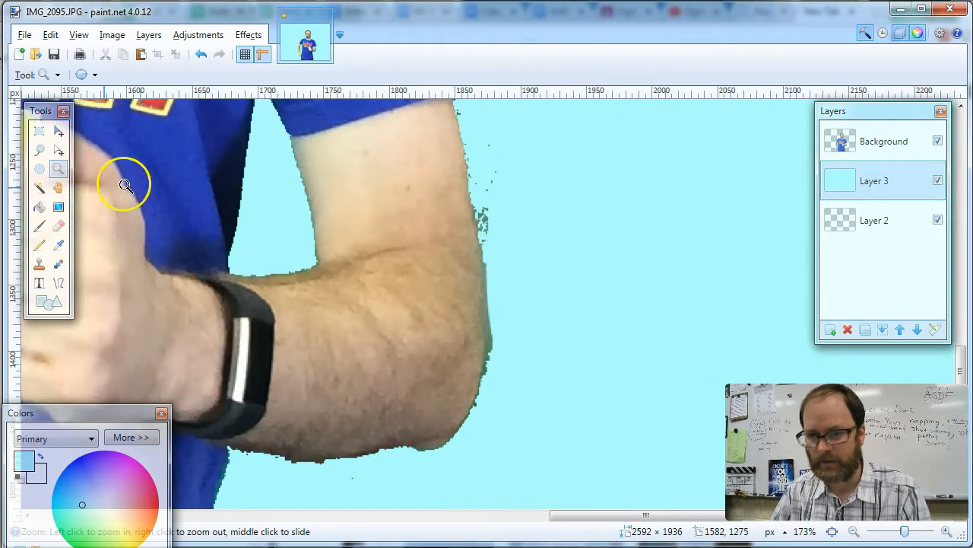
left_click(57, 225)
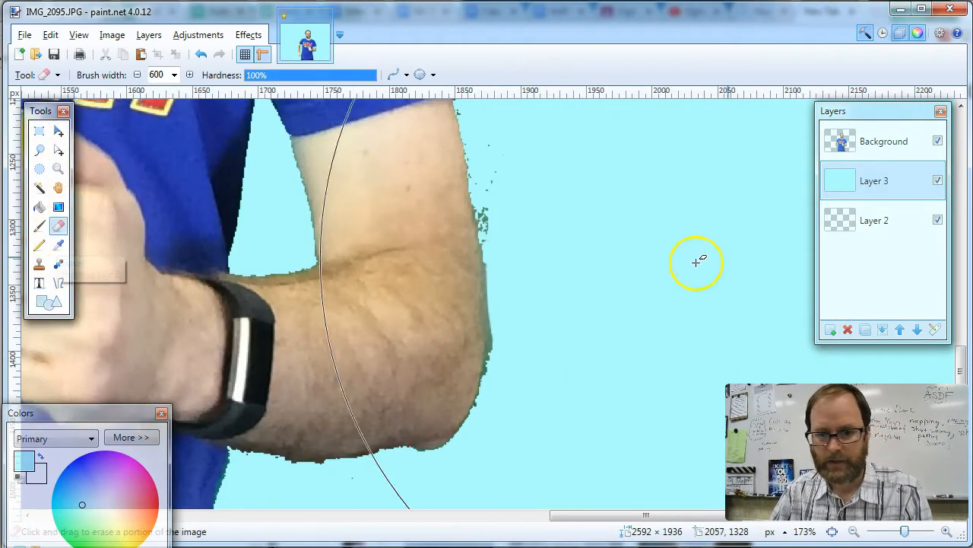
left_click(879, 152)
left_click(174, 75)
scroll(160, 186, "up", 10)
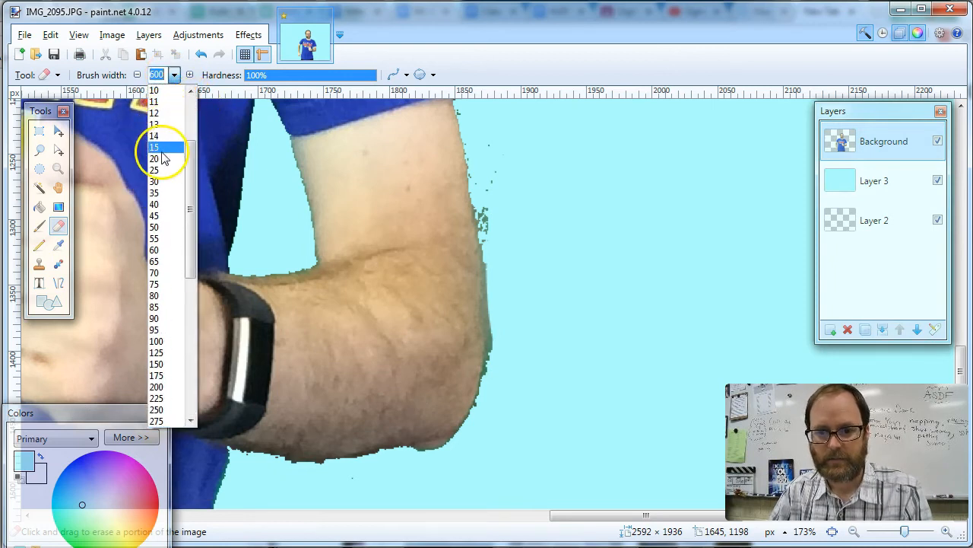
left_click(162, 148)
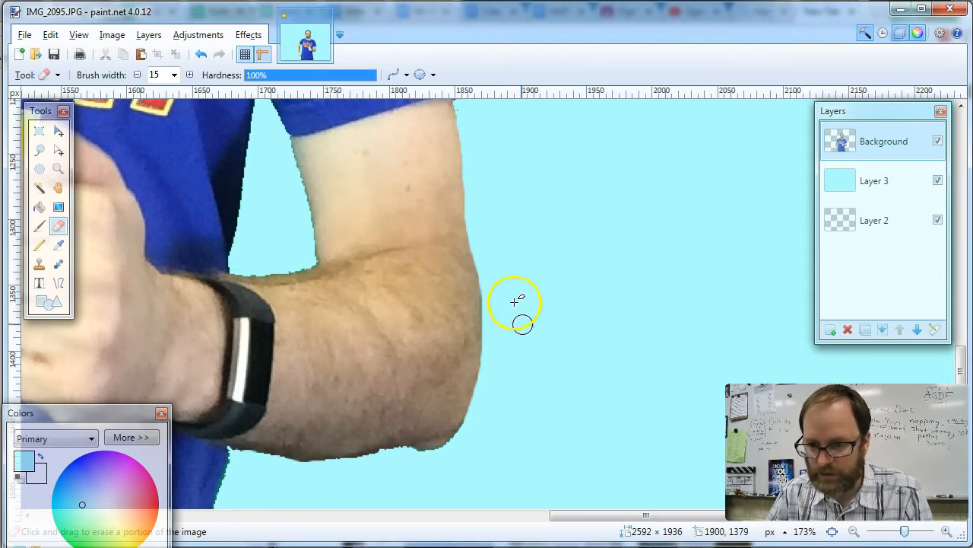
Examine the cutout's edges from the watch arm's sleeve over the shoulder and head to the other arm for leftover green.
scroll(515, 301, "up", 3)
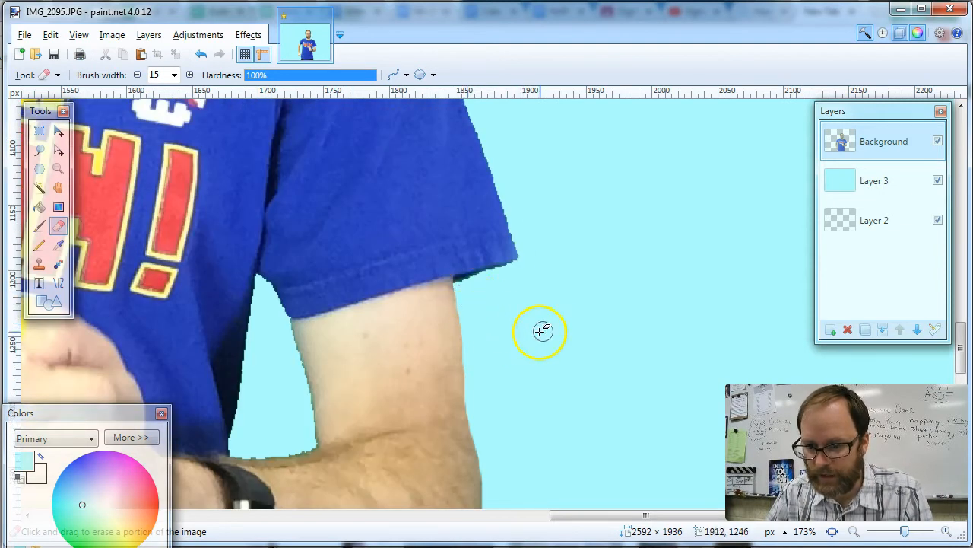
scroll(541, 330, "up", 8)
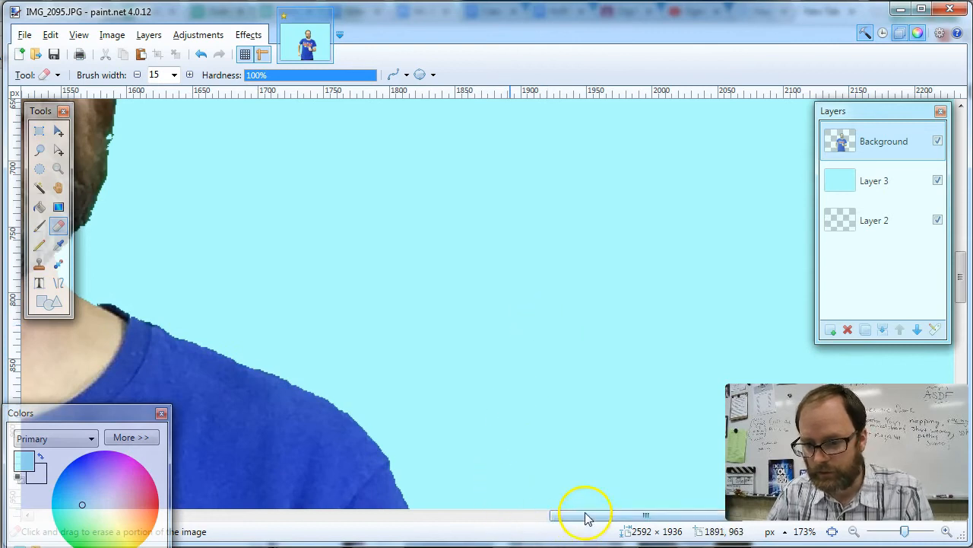
left_click_drag(587, 517, 510, 517)
scroll(532, 387, "up", 6)
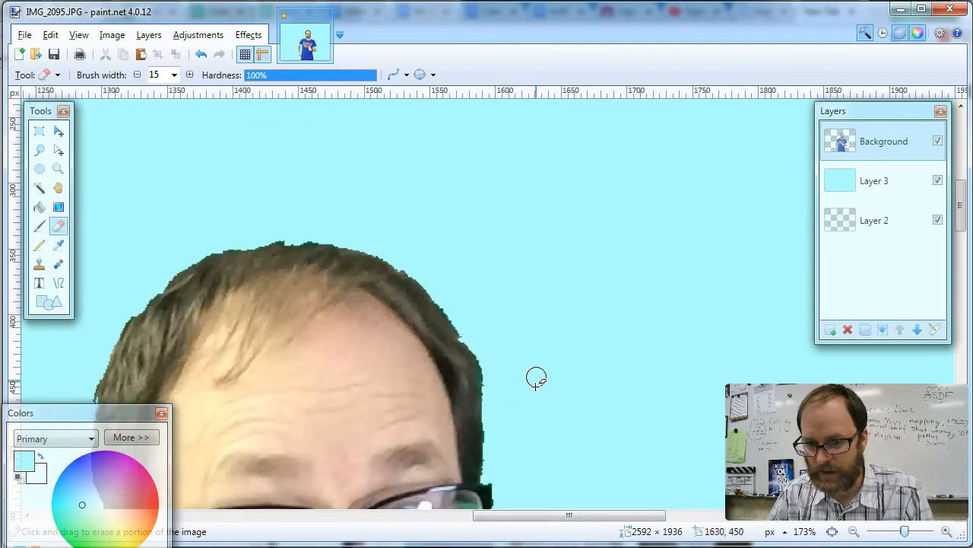
left_click_drag(571, 516, 432, 519)
scroll(462, 441, "down", 5)
scroll(460, 435, "down", 6)
scroll(424, 428, "down", 6)
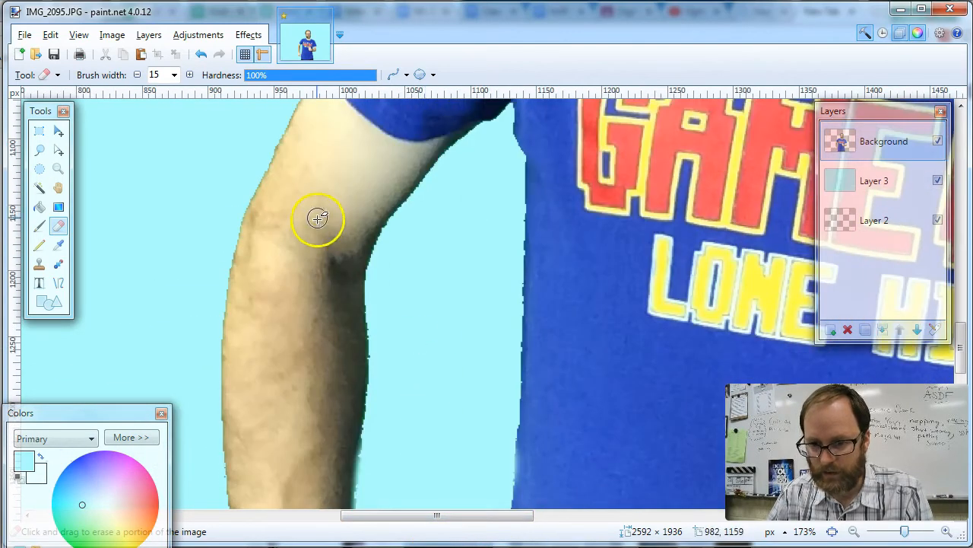
scroll(390, 320, "up", 4)
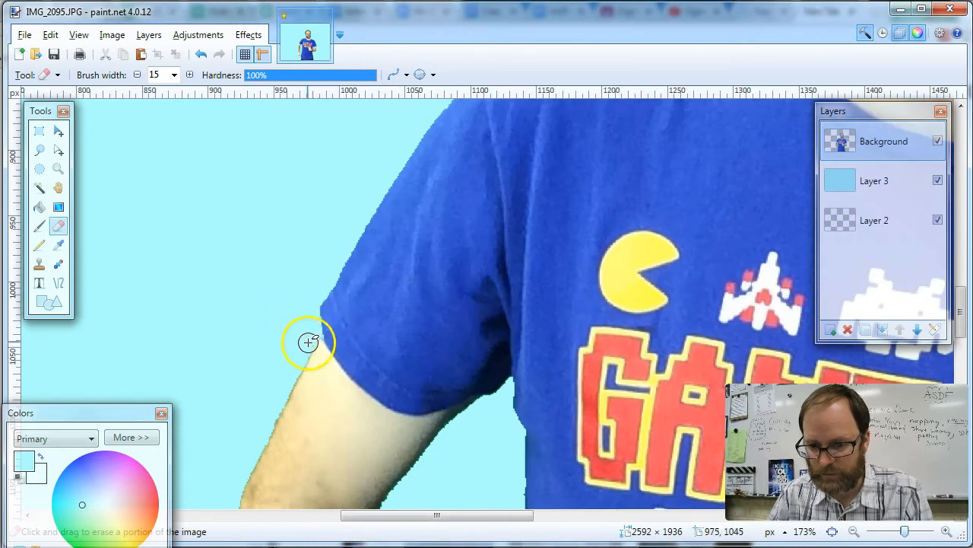
Erase the green specks along the outer edge of the hanging forearm with the 15-wide Eraser.
scroll(446, 456, "down", 5)
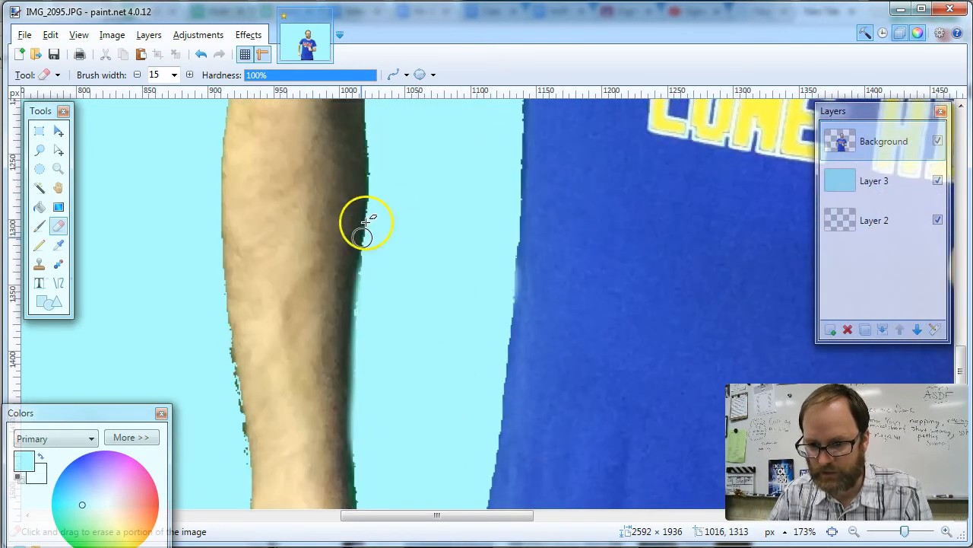
scroll(319, 285, "down", 4)
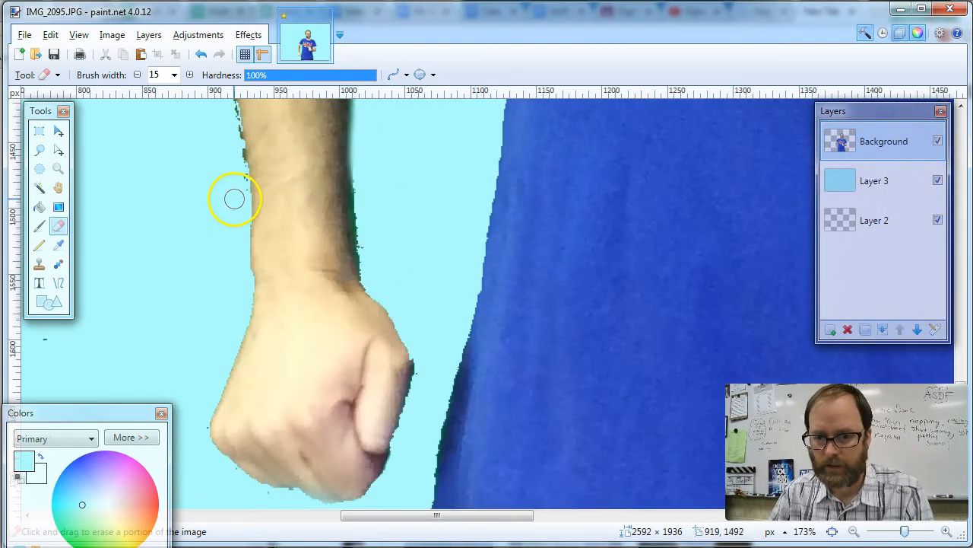
scroll(222, 199, "up", 2)
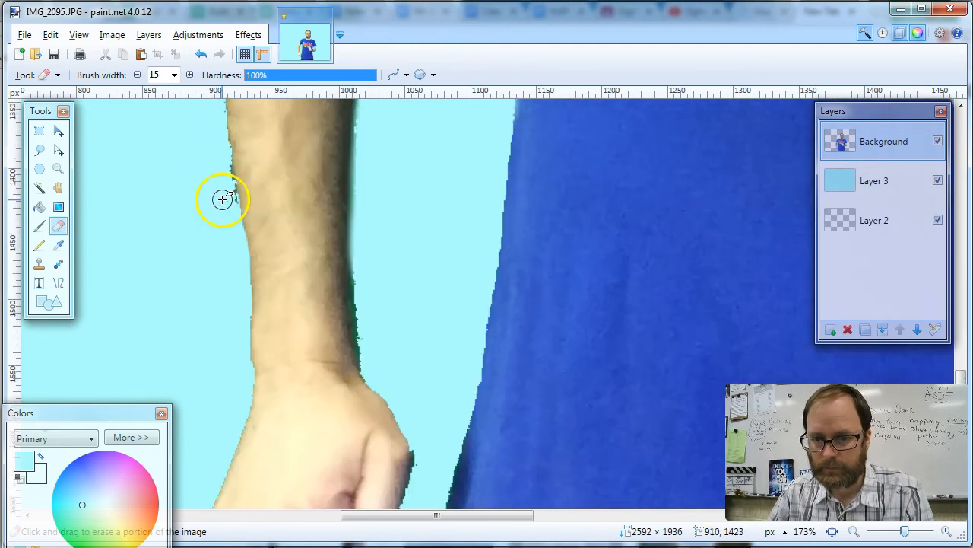